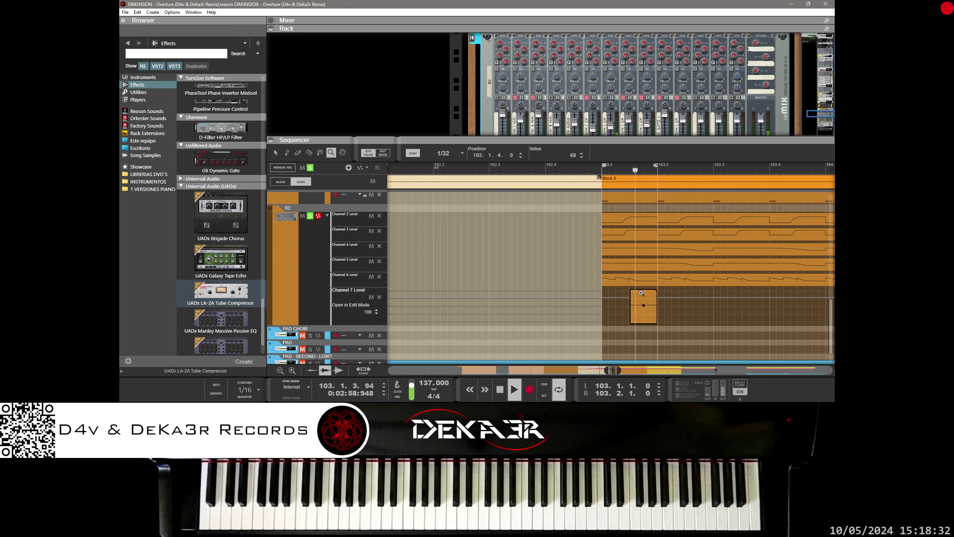
In the Channel 7 Level clip, raise the existing automation point to 100 and add a point at 103.1.4.120 with value 83, curving the drop between them.
{"action": "left_click_drag", "start_coordinate": [625, 288], "coordinate": [676, 325]}
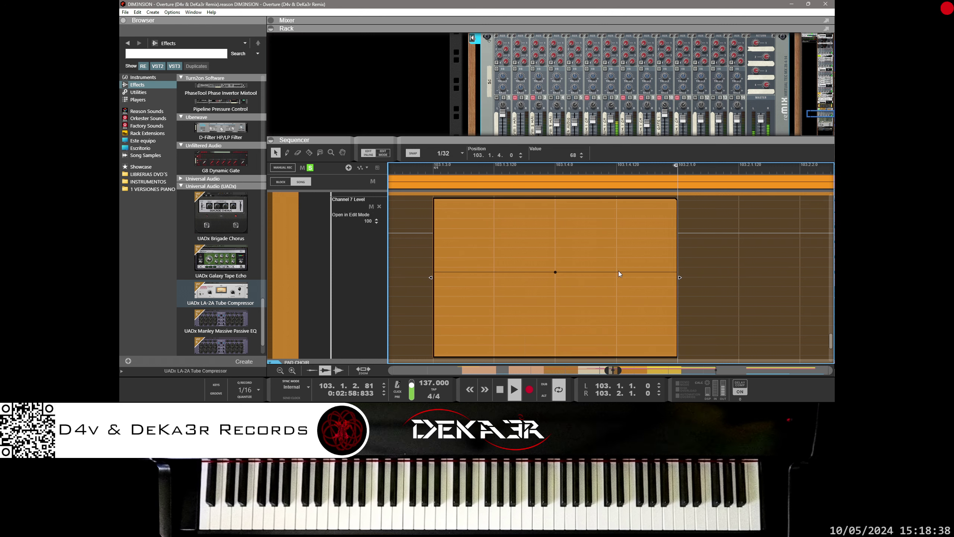
{"action": "key", "text": "q"}
{"action": "left_click", "coordinate": [618, 271]}
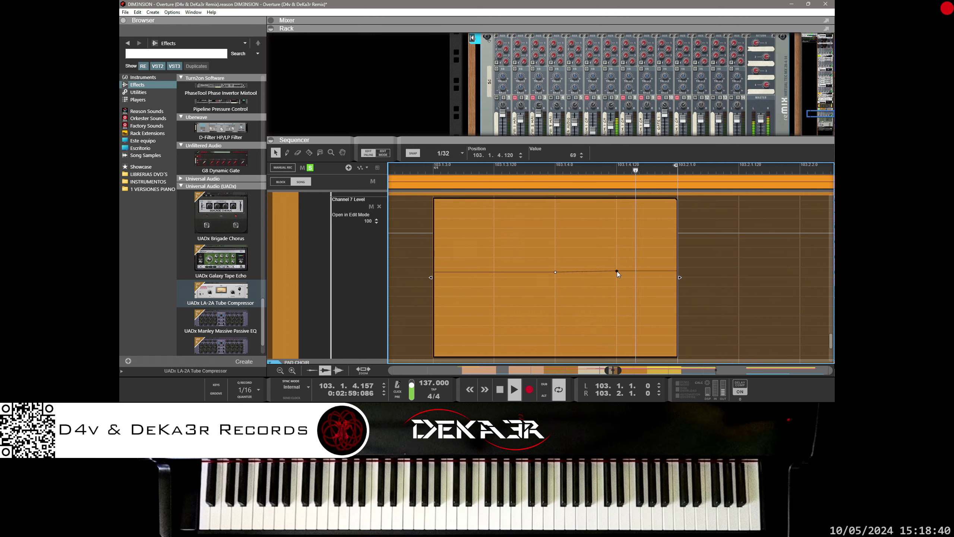
{"action": "left_click_drag", "start_coordinate": [556, 273], "coordinate": [559, 232]}
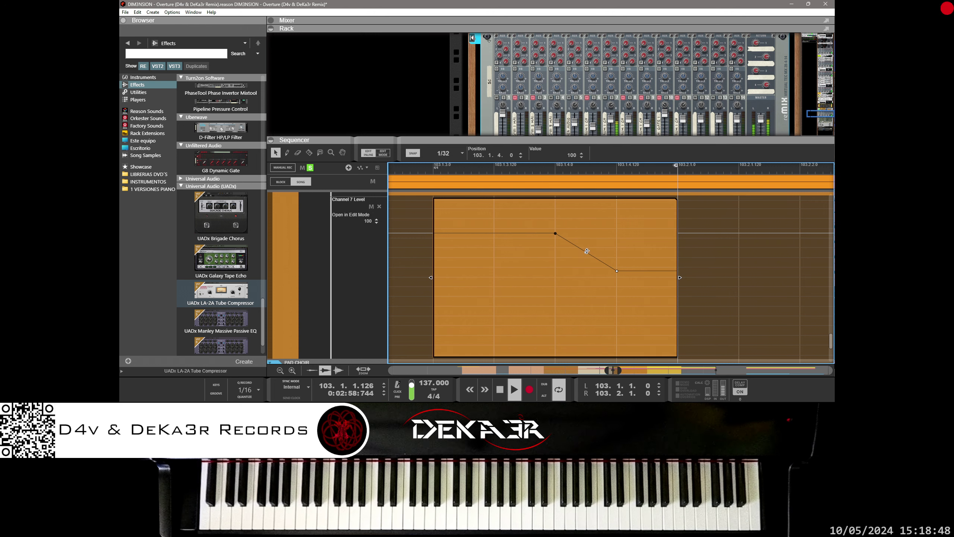
{"action": "left_click_drag", "start_coordinate": [583, 251], "coordinate": [617, 255]}
{"action": "left_click", "coordinate": [616, 270]}
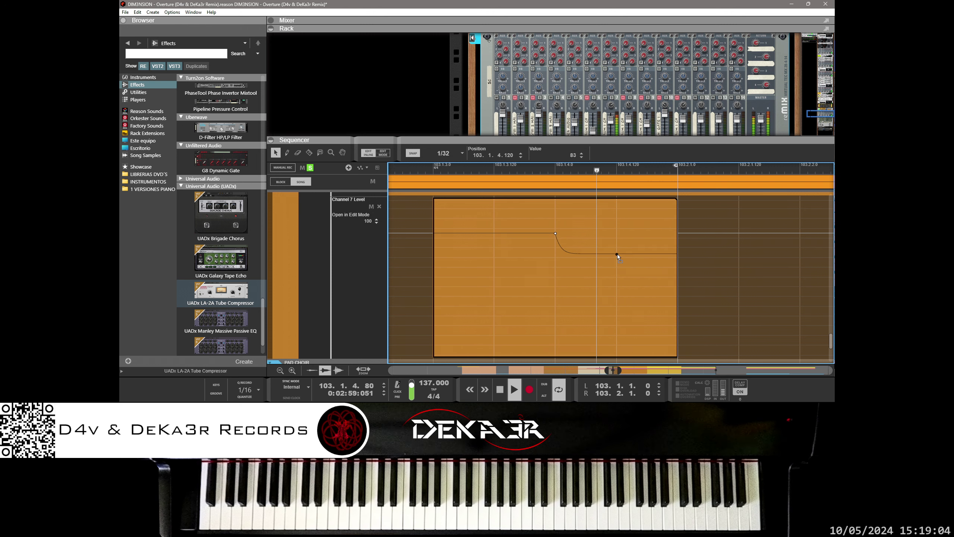
Set the snap to 1/64 and add a dip point at 103.1.4.60 with value 66.
{"action": "left_click", "coordinate": [444, 153]}
{"action": "left_click", "coordinate": [446, 246]}
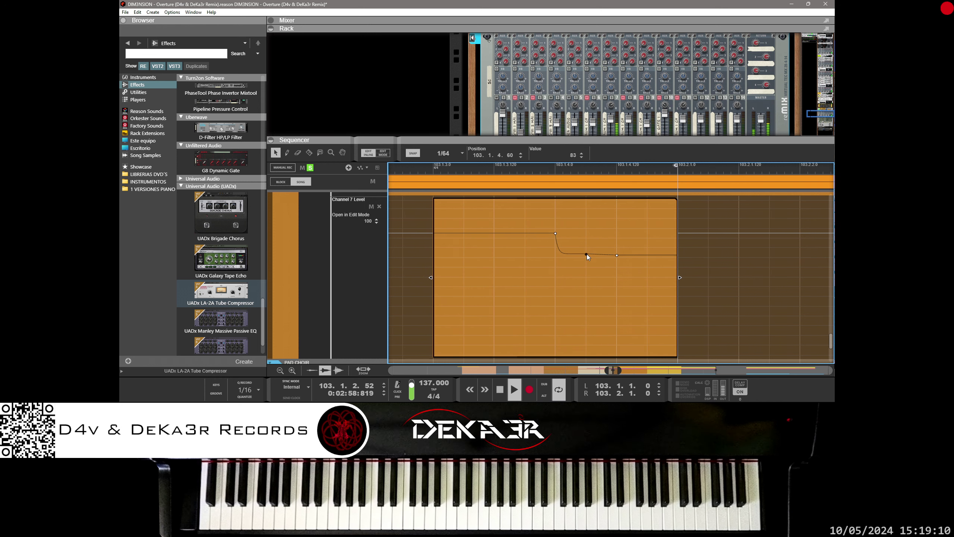
{"action": "mouse_move", "coordinate": [587, 254]}
{"action": "left_mouse_down"}
{"action": "mouse_move", "coordinate": [586, 275]}
{"action": "mouse_move", "coordinate": [601, 249]}
{"action": "left_mouse_up"}
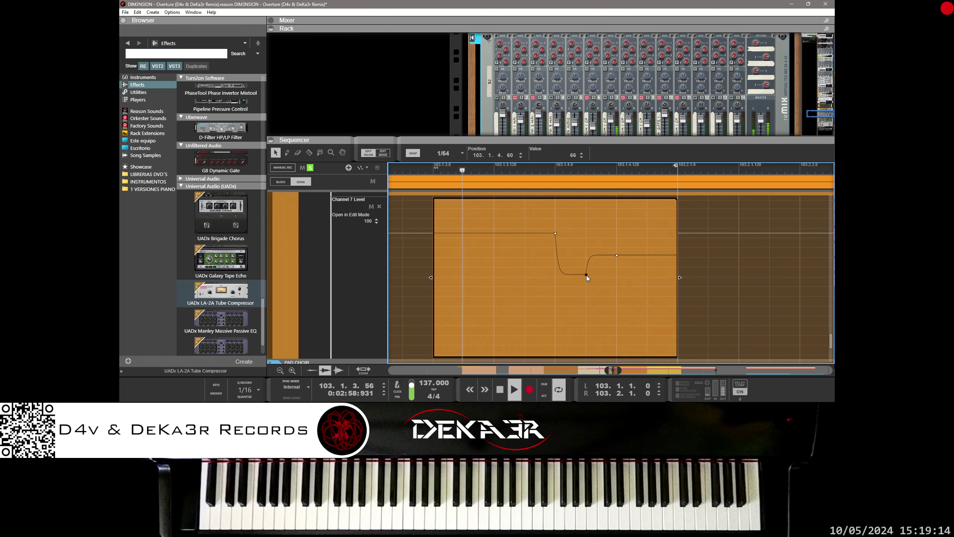
Set the snap to 1/128, move the dip point halfway towards the point at 103.1.4.0, and reshape the drop into it.
{"action": "left_click", "coordinate": [445, 153]}
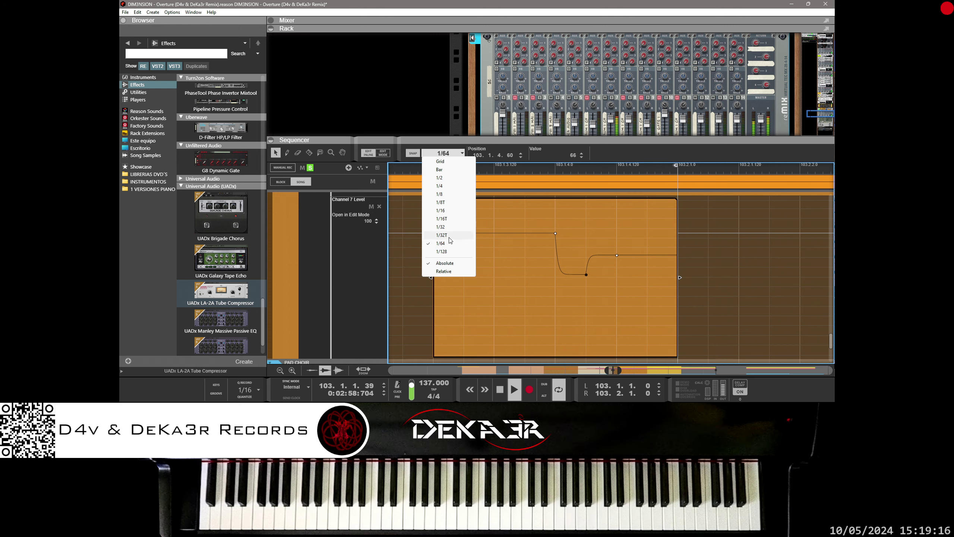
{"action": "left_click", "coordinate": [445, 251]}
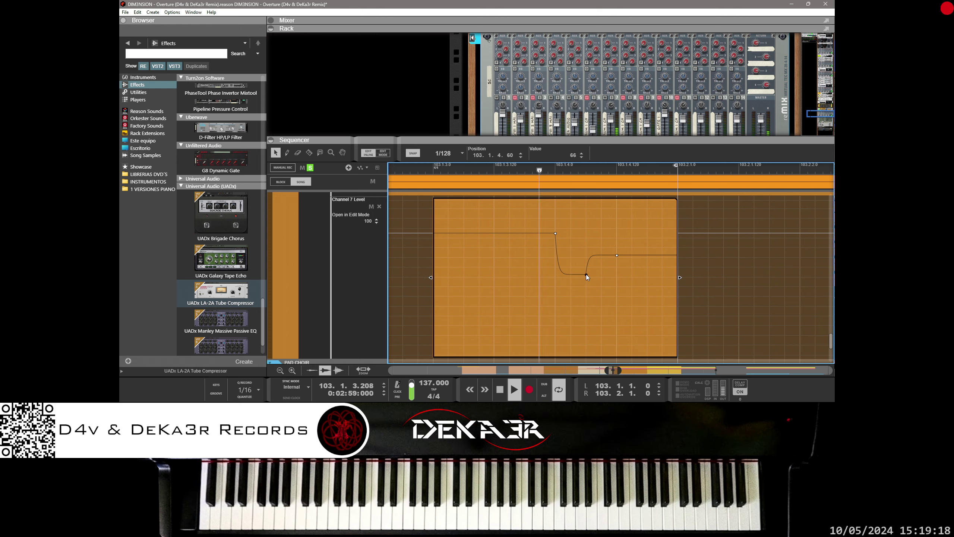
{"action": "left_click_drag", "start_coordinate": [586, 275], "coordinate": [567, 216]}
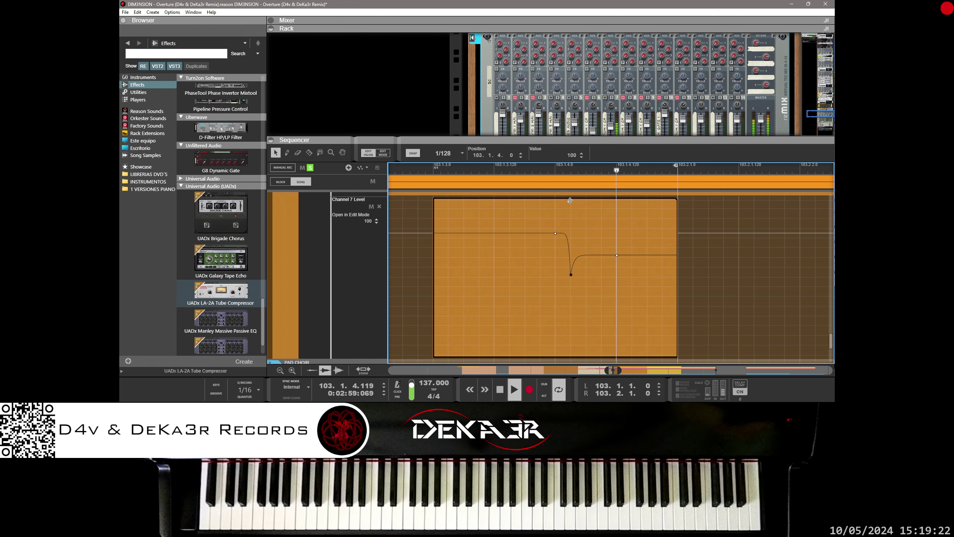
Add a peak point at 103.1.4.60 with value 105, lower the last point to 57, and curve the segments on both sides of the peak.
{"action": "mouse_move", "coordinate": [568, 241]}
{"action": "left_mouse_down"}
{"action": "mouse_move", "coordinate": [567, 271]}
{"action": "mouse_move", "coordinate": [616, 246]}
{"action": "mouse_move", "coordinate": [616, 204]}
{"action": "mouse_move", "coordinate": [581, 234]}
{"action": "mouse_move", "coordinate": [583, 252]}
{"action": "left_mouse_up"}
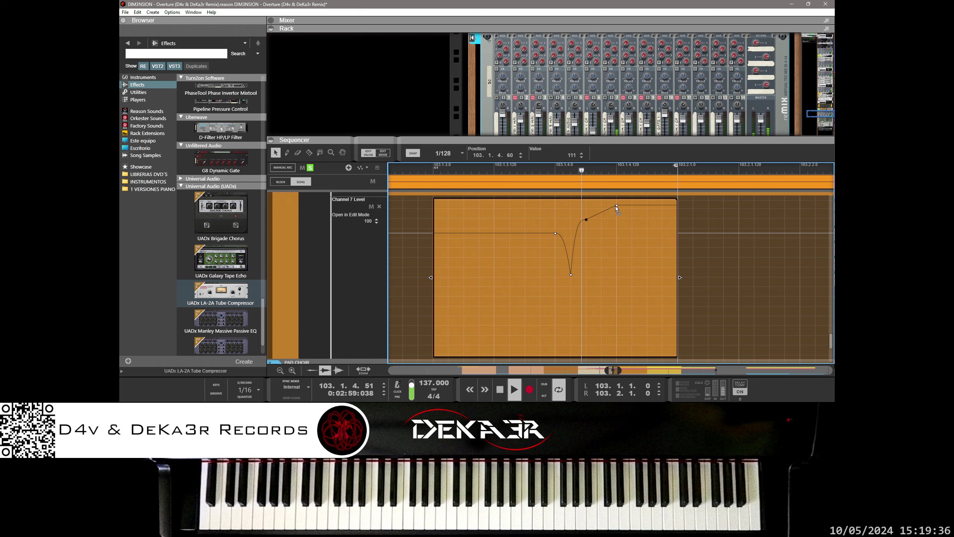
{"action": "left_click_drag", "start_coordinate": [617, 207], "coordinate": [614, 286]}
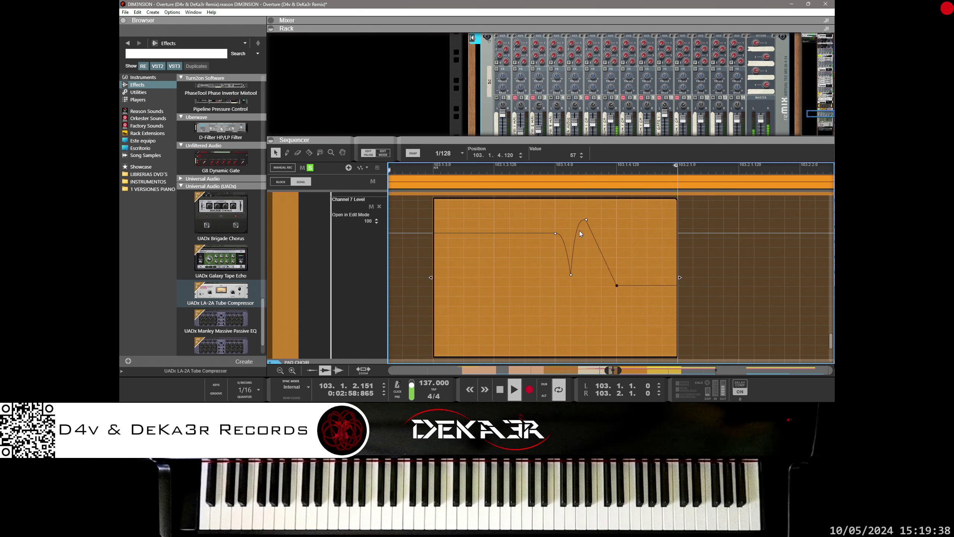
{"action": "left_click_drag", "start_coordinate": [580, 232], "coordinate": [583, 264]}
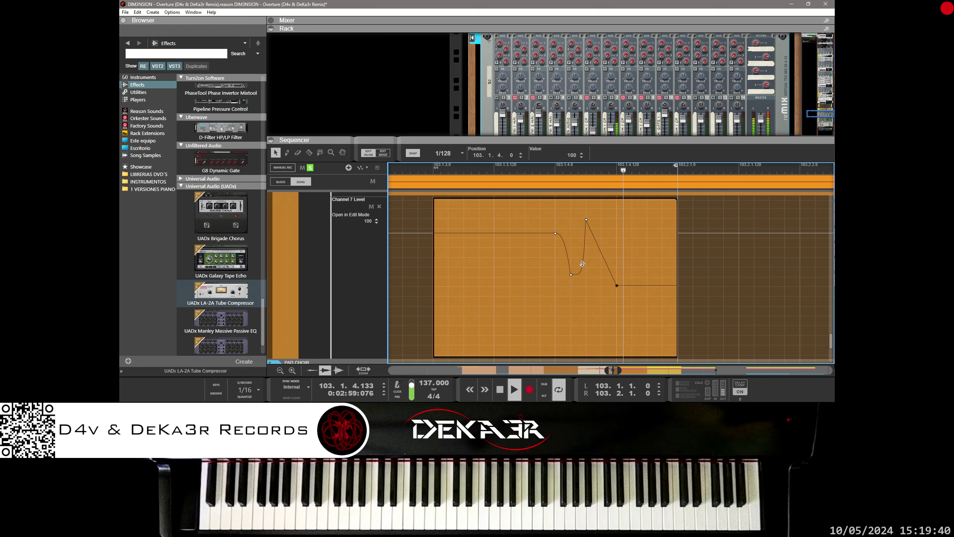
{"action": "left_click_drag", "start_coordinate": [587, 219], "coordinate": [585, 225]}
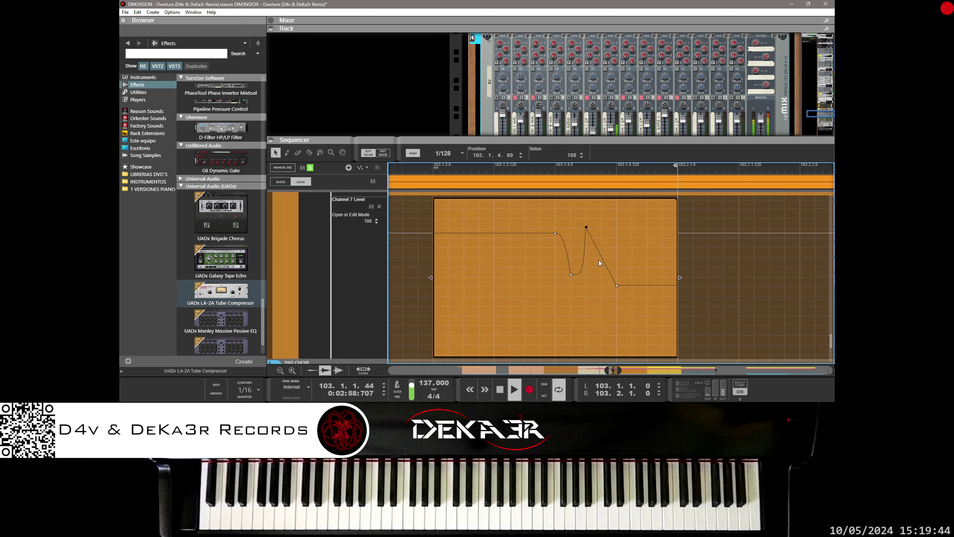
{"action": "left_click_drag", "start_coordinate": [599, 260], "coordinate": [607, 241]}
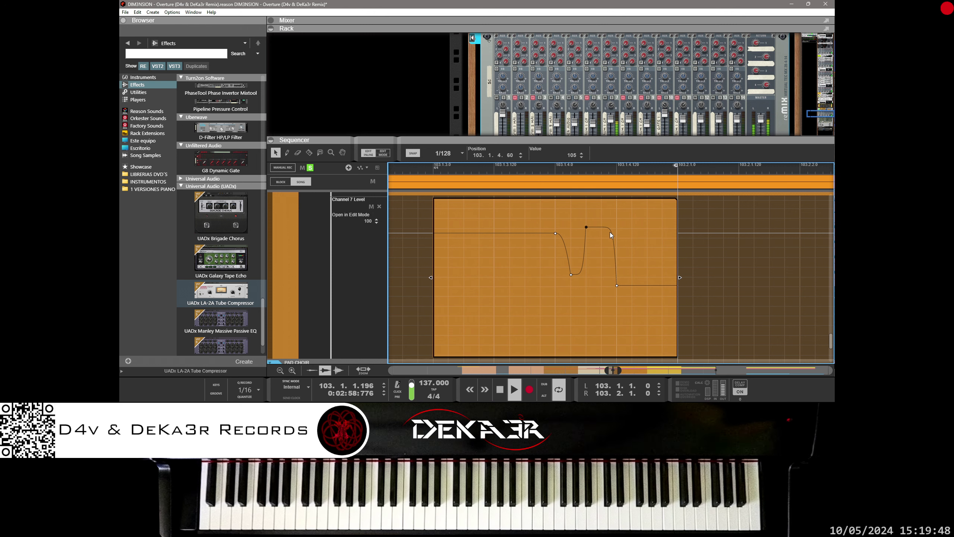
Lower the peak point at 103.1.4.60 to 82 and sharpen the curves on both sides of the dip.
{"action": "left_click_drag", "start_coordinate": [586, 228], "coordinate": [586, 272]}
{"action": "left_click", "coordinate": [587, 265]}
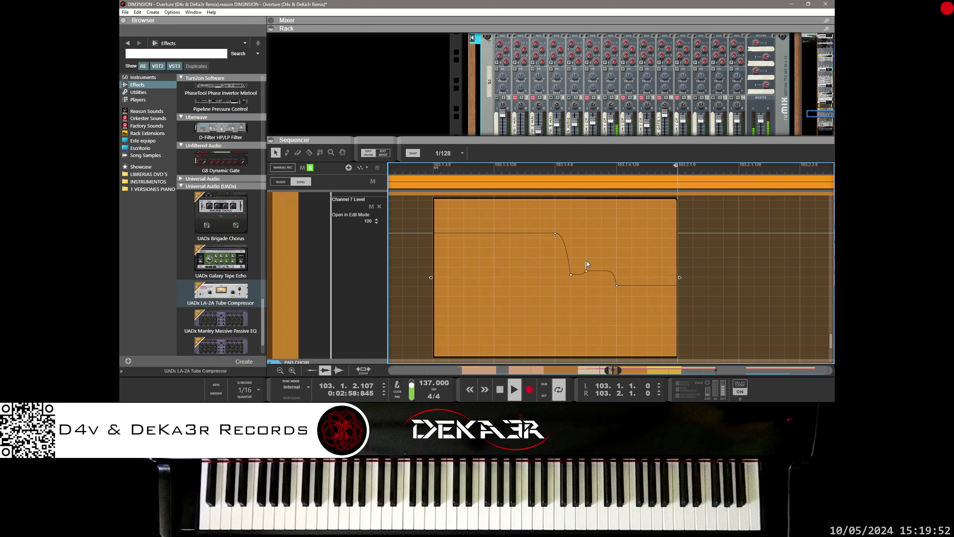
{"action": "left_click_drag", "start_coordinate": [585, 271], "coordinate": [581, 216]}
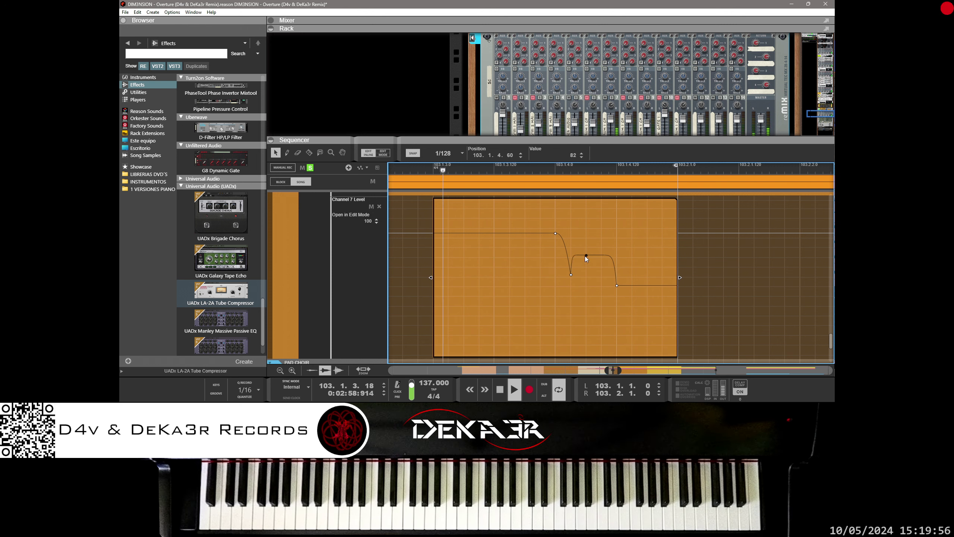
{"action": "left_click_drag", "start_coordinate": [567, 251], "coordinate": [571, 198]}
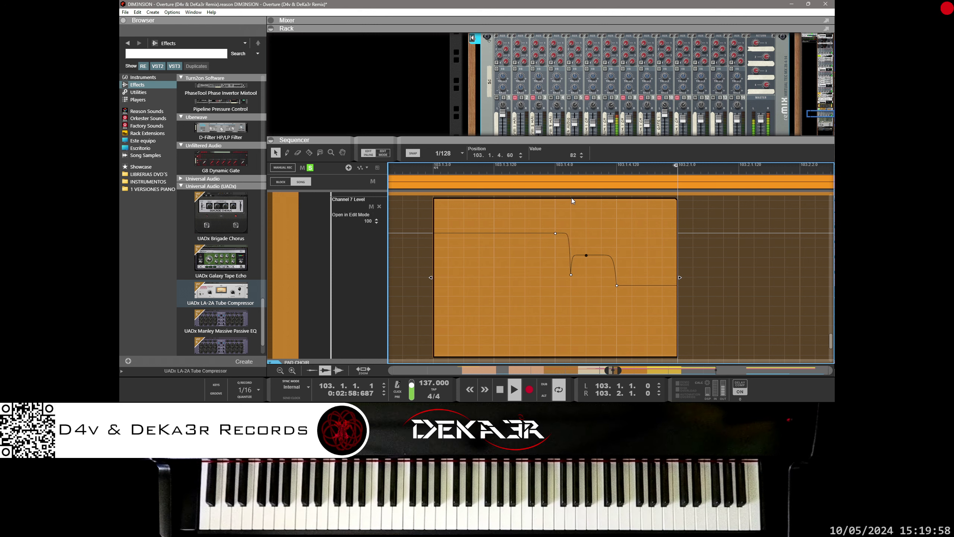
{"action": "left_click_drag", "start_coordinate": [579, 257], "coordinate": [604, 357]}
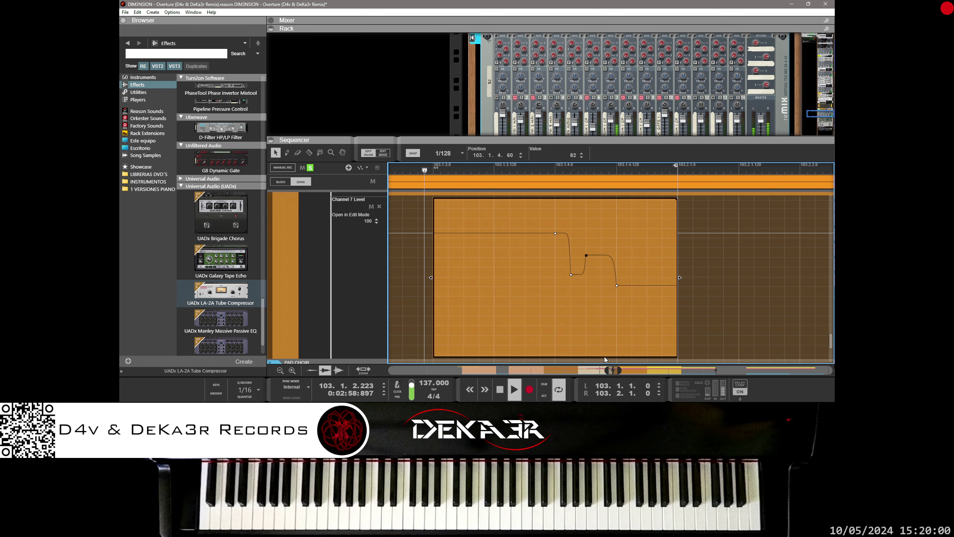
Raise the peak point at 103.1.4.60 slightly and move the last point to 103.1.4.180, forming a gradual fall.
{"action": "mouse_move", "coordinate": [586, 255]}
{"action": "left_mouse_down"}
{"action": "mouse_move", "coordinate": [587, 210]}
{"action": "mouse_move", "coordinate": [586, 242]}
{"action": "left_mouse_up"}
{"action": "mouse_move", "coordinate": [616, 286]}
{"action": "left_mouse_down"}
{"action": "mouse_move", "coordinate": [652, 286]}
{"action": "mouse_move", "coordinate": [639, 274]}
{"action": "mouse_move", "coordinate": [628, 298]}
{"action": "mouse_move", "coordinate": [631, 287]}
{"action": "left_mouse_up"}
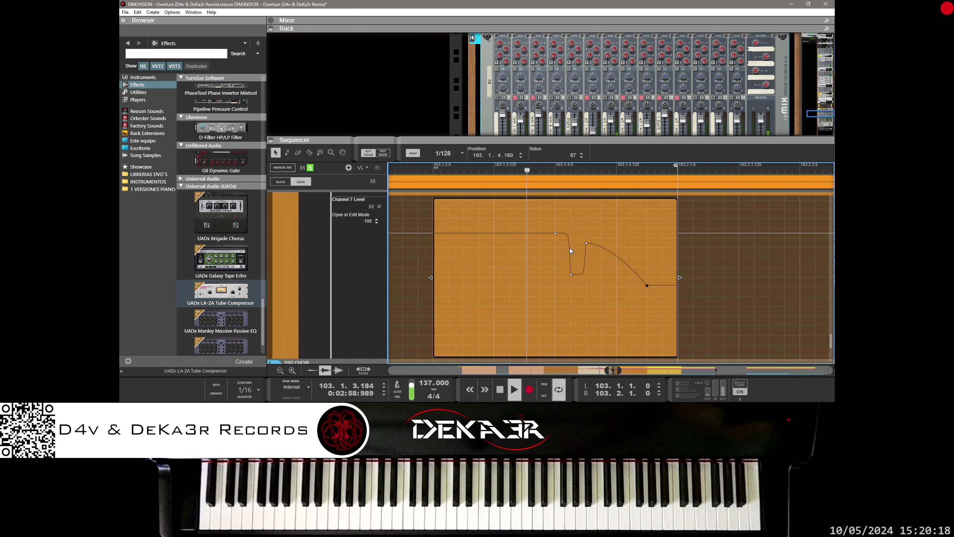
Save the song and enlarge the sequencer area over the rack to show the SC lanes together.
{"action": "scroll", "coordinate": [569, 248], "scroll_direction": "up", "scroll_amount": 3}
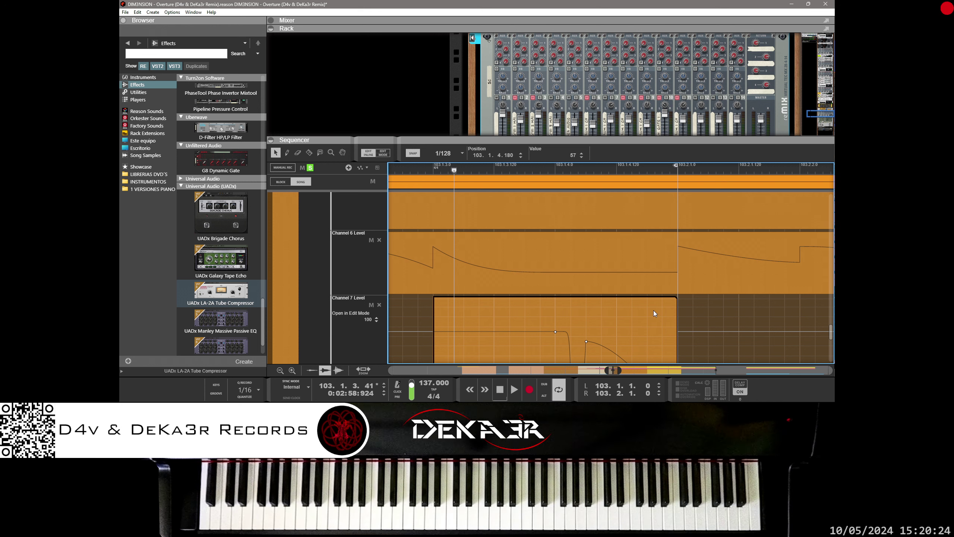
{"action": "left_click", "coordinate": [125, 12]}
{"action": "left_click", "coordinate": [153, 68]}
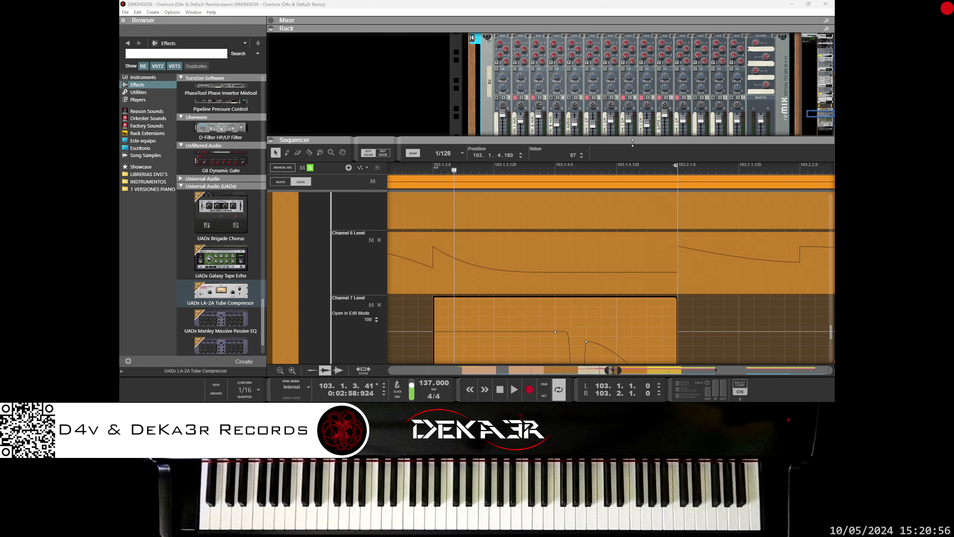
{"action": "left_click_drag", "start_coordinate": [632, 143], "coordinate": [638, 15]}
{"action": "scroll", "coordinate": [625, 226], "scroll_direction": "down", "scroll_amount": 5}
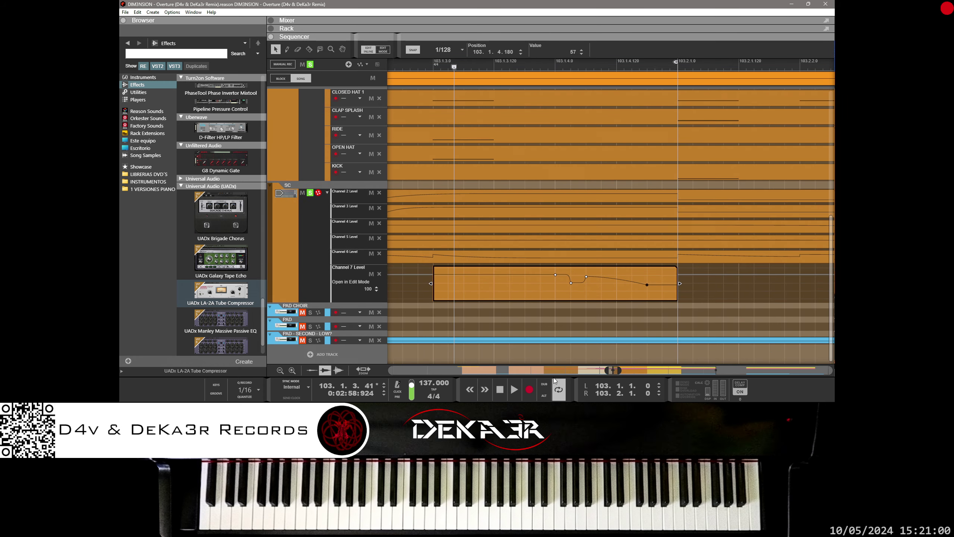
{"action": "left_click_drag", "start_coordinate": [606, 372], "coordinate": [586, 374]}
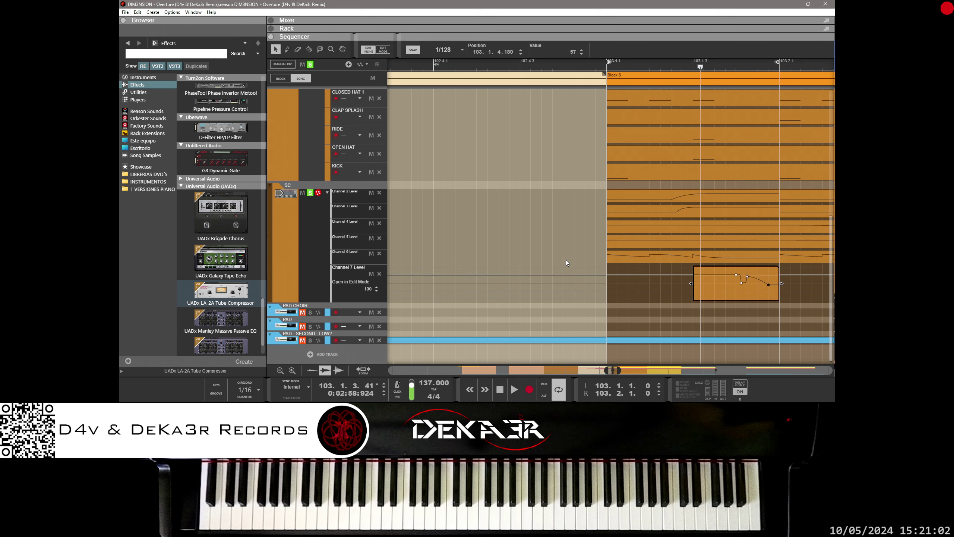
{"action": "left_click", "coordinate": [612, 275]}
{"action": "left_click_drag", "start_coordinate": [706, 297], "coordinate": [644, 301]}
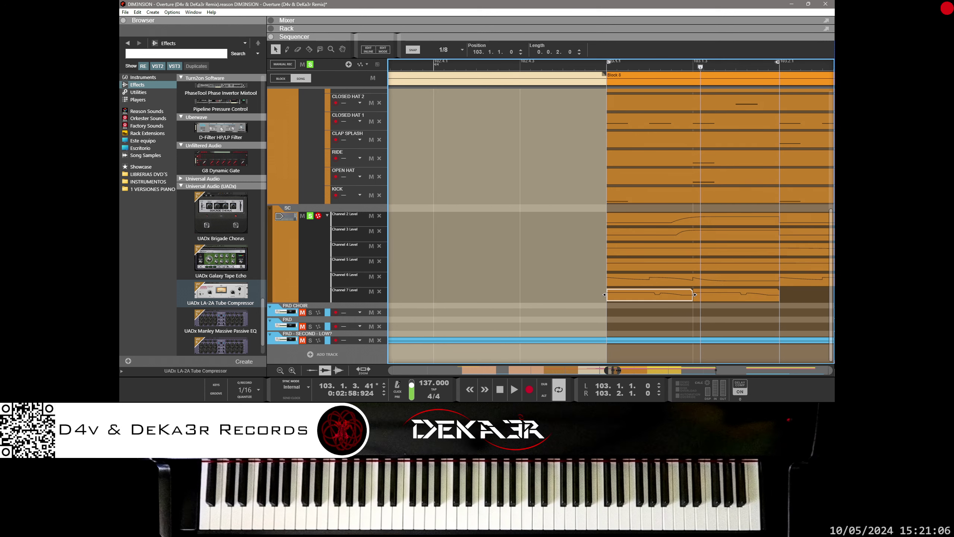
{"action": "left_click_drag", "start_coordinate": [618, 370], "coordinate": [621, 370]}
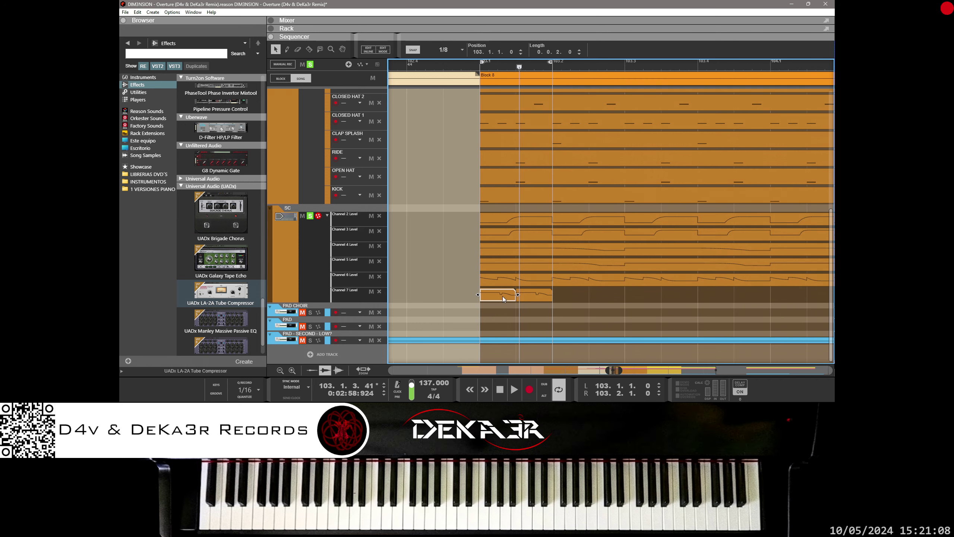
{"action": "key", "text": "Delete"}
Extend the start of the Channel 7 Level clip to 103.1.1.0, and copy the one-beat clip to fill bar 103.
{"action": "key", "text": "space"}
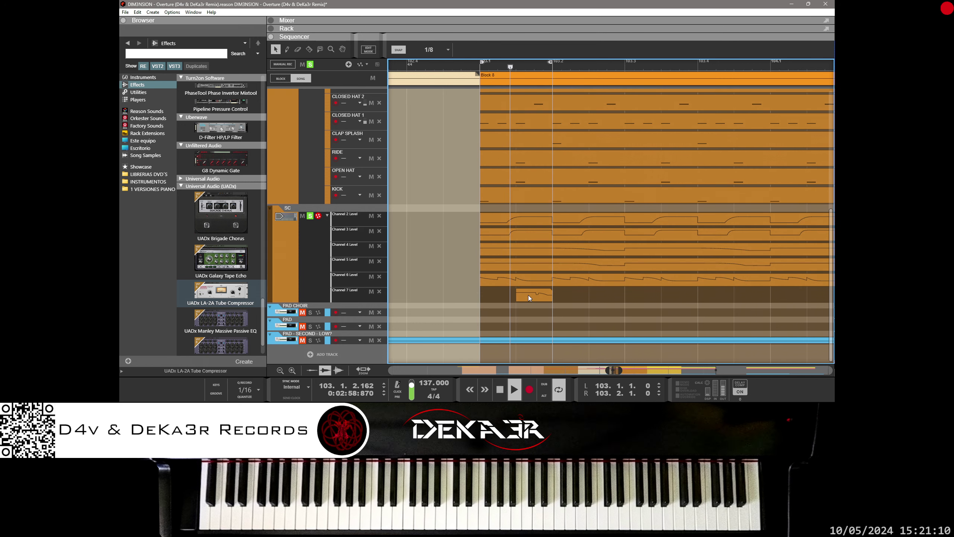
{"action": "left_click", "coordinate": [530, 294]}
{"action": "key", "text": "space"}
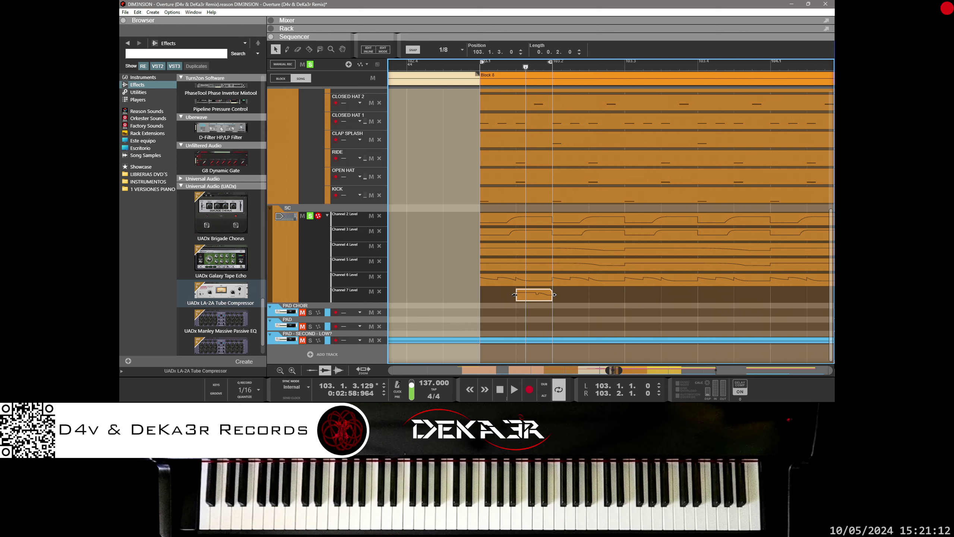
{"action": "left_click_drag", "start_coordinate": [517, 296], "coordinate": [584, 299]}
{"action": "left_click_drag", "start_coordinate": [658, 297], "coordinate": [680, 297]}
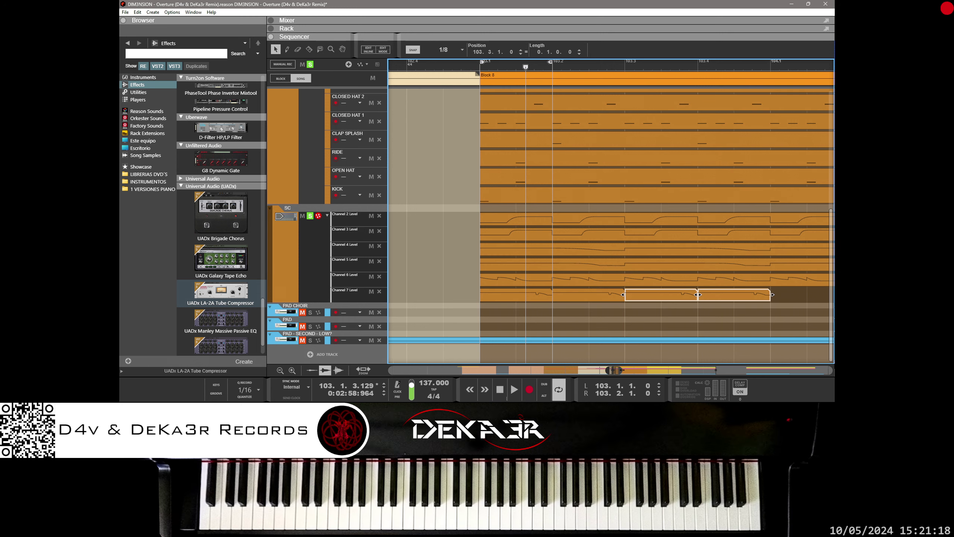
Copy the one-beat Channel 7 Level clips of bar 103 into bar 104, and copy both bars to 105.1.1.0.
{"action": "mouse_move", "coordinate": [622, 371]}
{"action": "left_mouse_down"}
{"action": "mouse_move", "coordinate": [666, 370]}
{"action": "mouse_move", "coordinate": [624, 370]}
{"action": "left_mouse_up"}
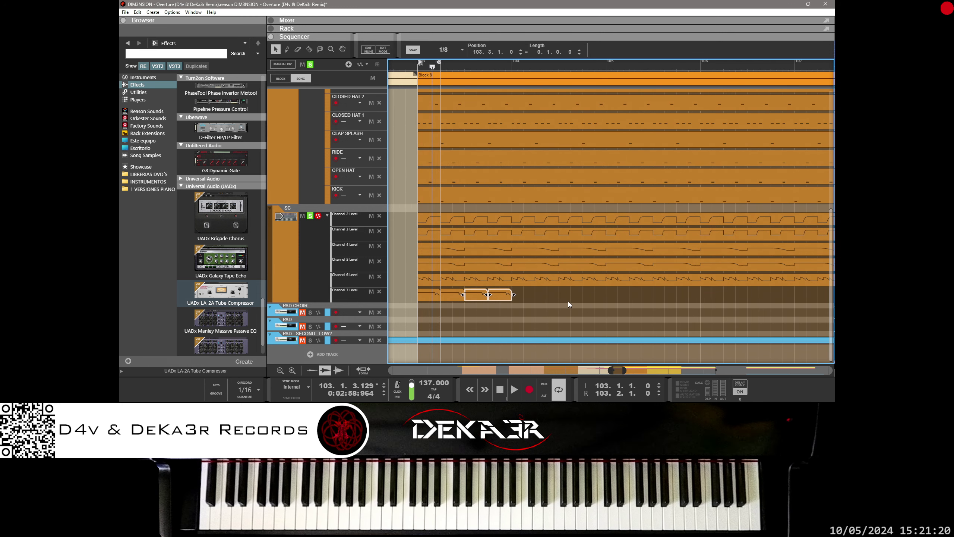
{"action": "left_click_drag", "start_coordinate": [531, 294], "coordinate": [426, 303]}
{"action": "left_click_drag", "start_coordinate": [440, 296], "coordinate": [527, 296]}
{"action": "mouse_move", "coordinate": [634, 288]}
{"action": "left_mouse_down"}
{"action": "mouse_move", "coordinate": [424, 302]}
{"action": "mouse_move", "coordinate": [619, 295]}
{"action": "left_mouse_up"}
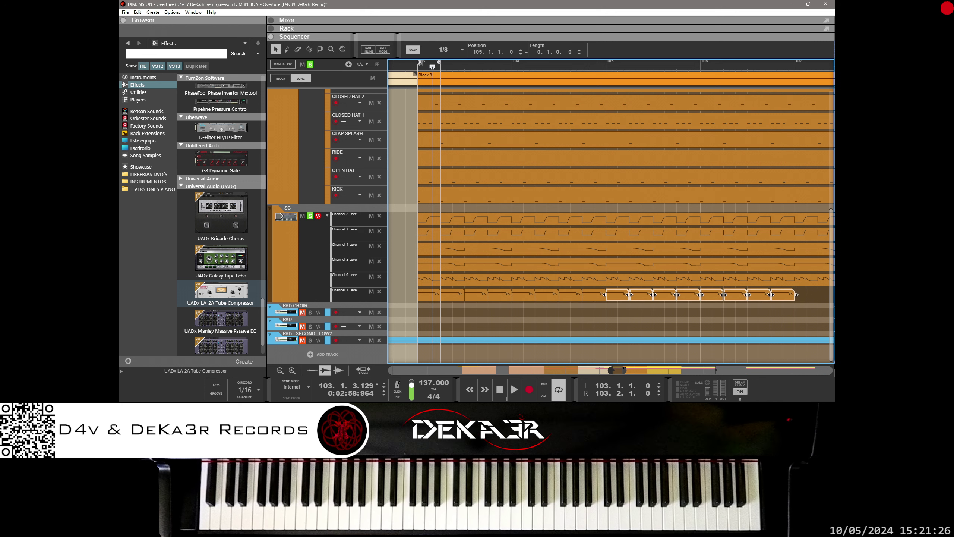
Join the one-beat Channel 7 Level clips in bars 103 to 106 into one four-bar clip and copy it to bar 107.
{"action": "left_click_drag", "start_coordinate": [623, 369], "coordinate": [644, 369]}
{"action": "left_click_drag", "start_coordinate": [522, 288], "coordinate": [465, 306]}
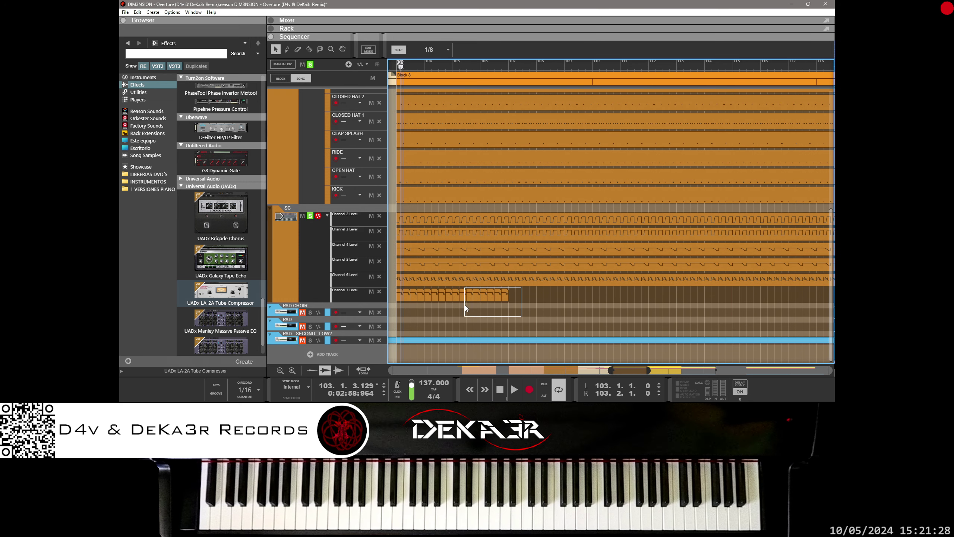
{"action": "left_click_drag", "start_coordinate": [401, 300], "coordinate": [536, 303]}
{"action": "right_click", "coordinate": [398, 300]}
{"action": "left_click", "coordinate": [422, 213]}
Copy both four-bar Channel 7 Level clips to 111.1.1.0, filling the lane up to the start of Block 9.
{"action": "left_click_drag", "start_coordinate": [618, 297], "coordinate": [499, 290]}
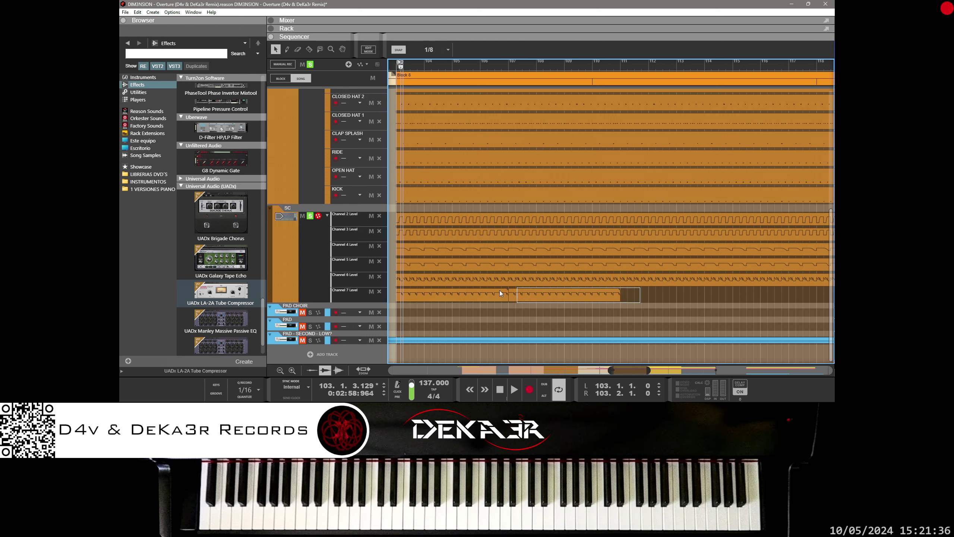
{"action": "left_click_drag", "start_coordinate": [435, 296], "coordinate": [441, 296]}
{"action": "left_click_drag", "start_coordinate": [441, 296], "coordinate": [667, 302]}
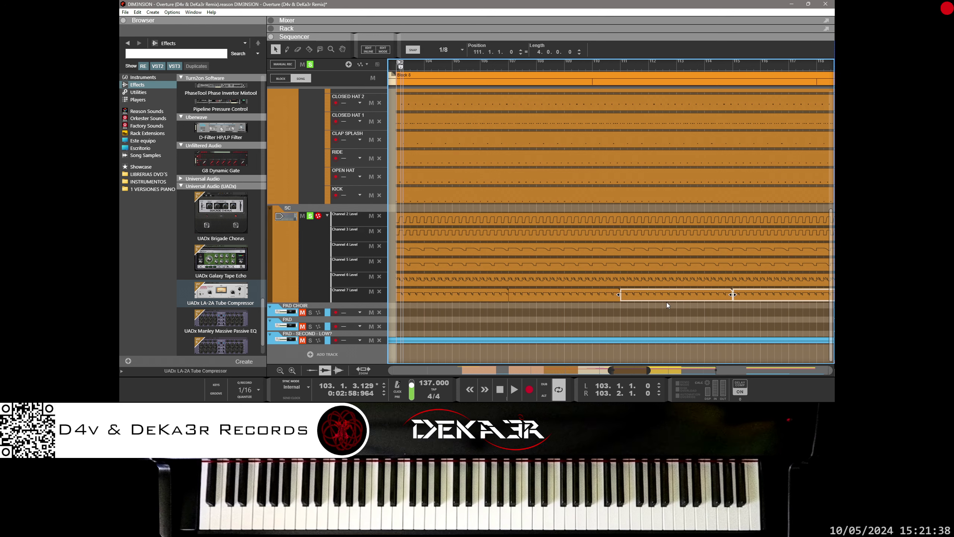
Join all the Channel 7 Level clips between bar 103 and Block 9 into one 16-bar clip.
{"action": "left_click_drag", "start_coordinate": [648, 370], "coordinate": [665, 370]}
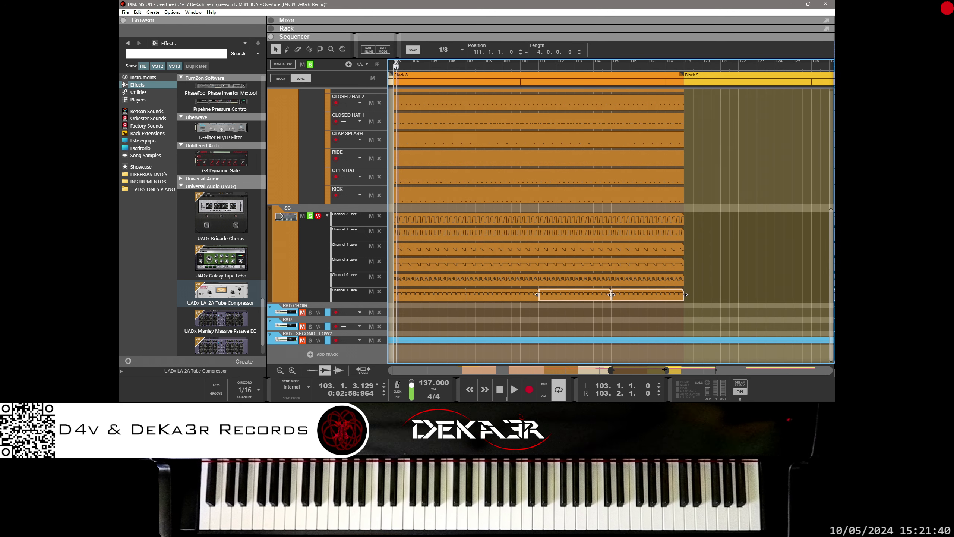
{"action": "left_click_drag", "start_coordinate": [695, 317], "coordinate": [415, 296]}
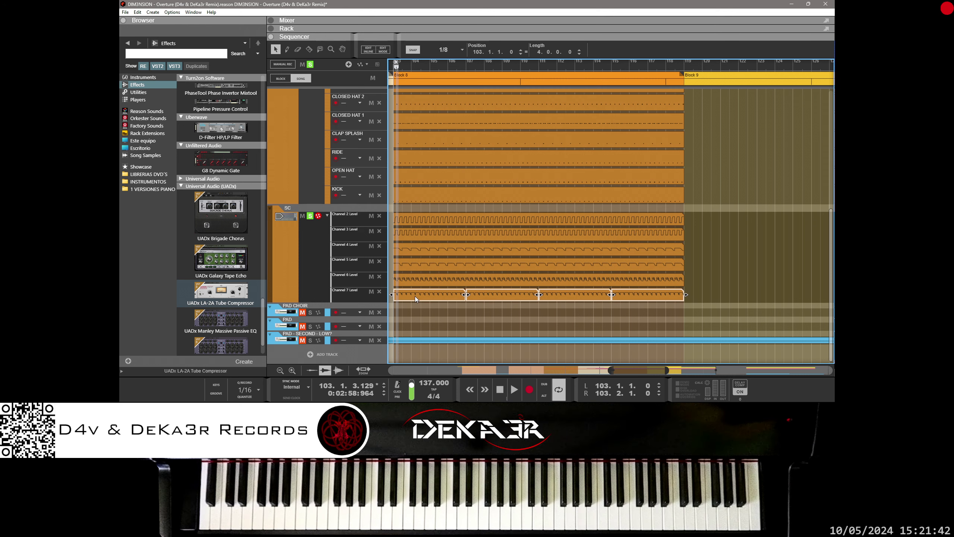
{"action": "right_click", "coordinate": [415, 296]}
{"action": "left_click", "coordinate": [447, 203]}
With the loop playing, unmute Channel 6 on the SC mixer and fine-tune the length of Redrum drum 5.
{"action": "key", "text": "space"}
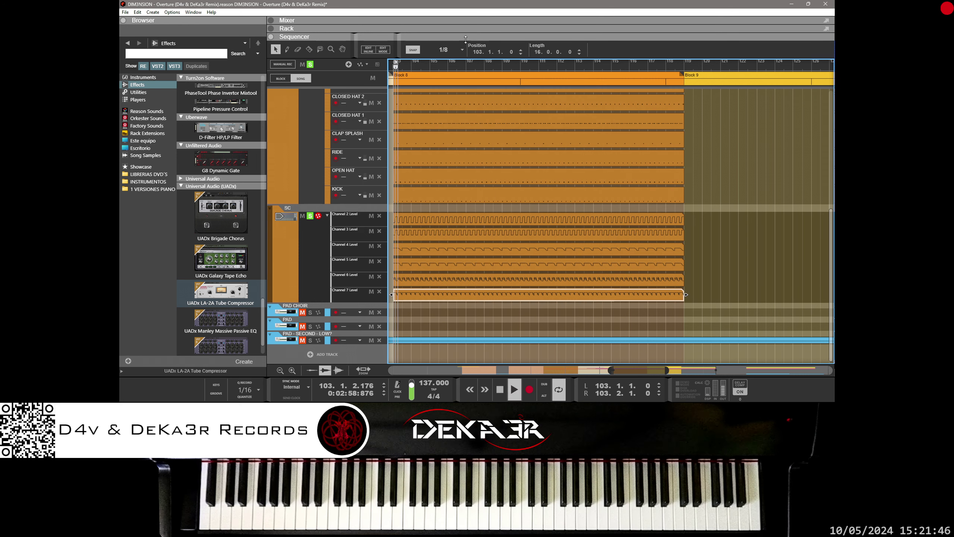
{"action": "left_click_drag", "start_coordinate": [465, 39], "coordinate": [466, 242]}
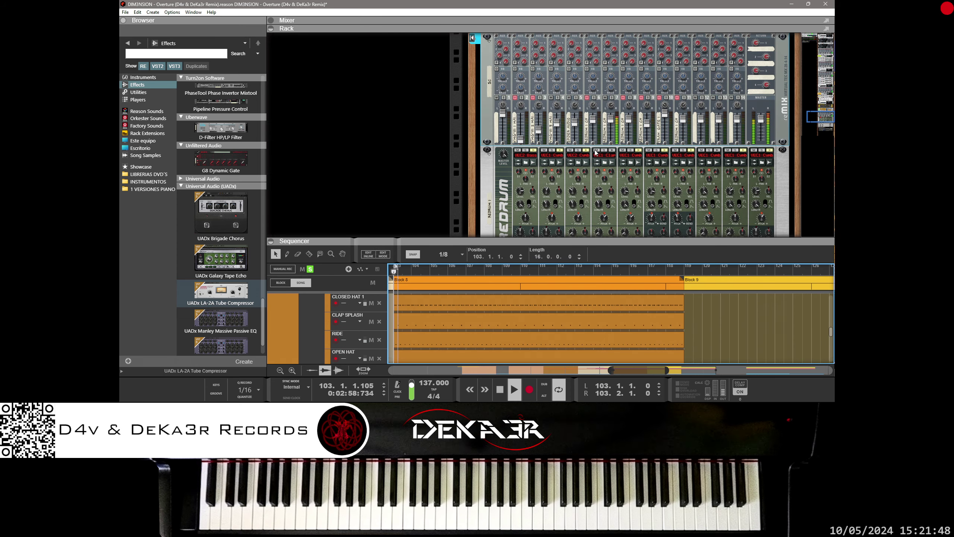
{"action": "left_click", "coordinate": [587, 97]}
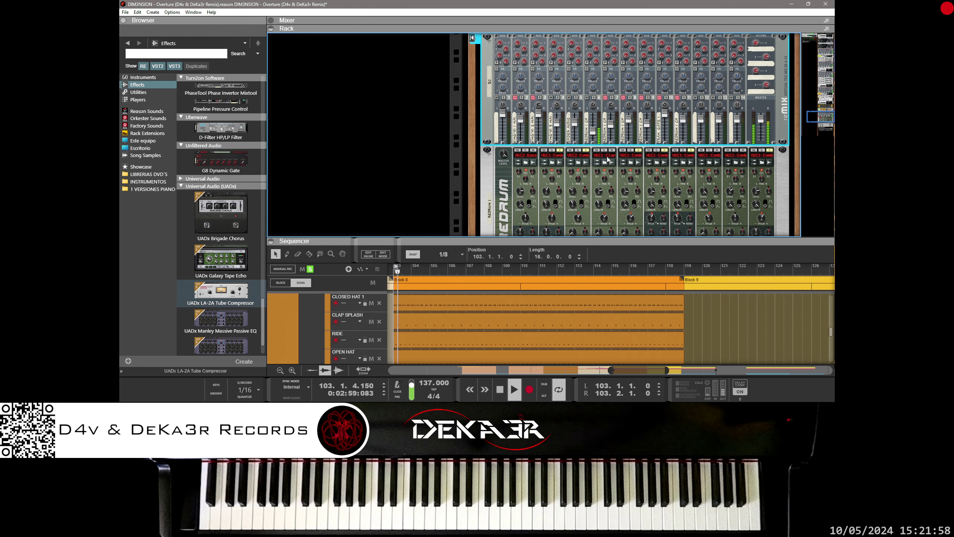
{"action": "left_click", "coordinate": [623, 153]}
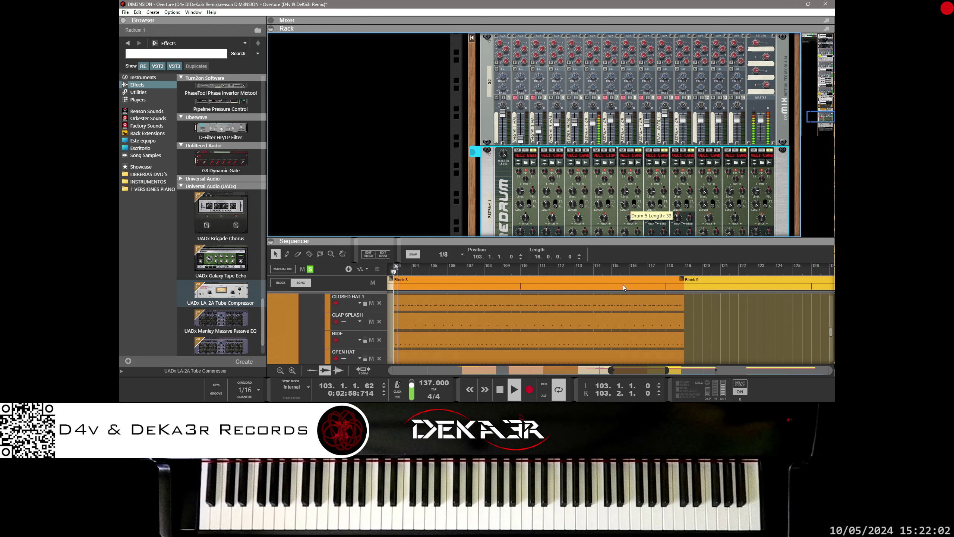
{"action": "left_click_drag", "start_coordinate": [624, 285], "coordinate": [628, 269]}
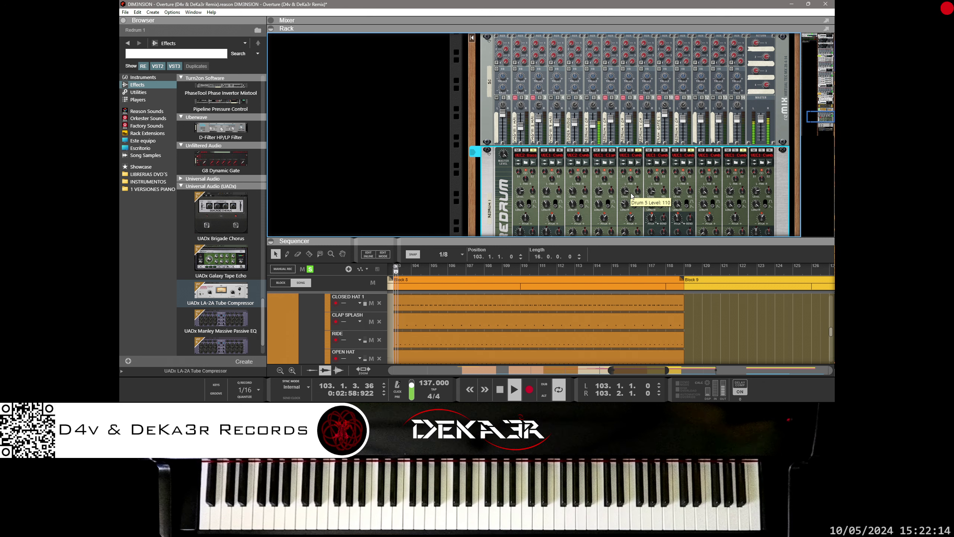
{"action": "left_click_drag", "start_coordinate": [627, 204], "coordinate": [626, 202]}
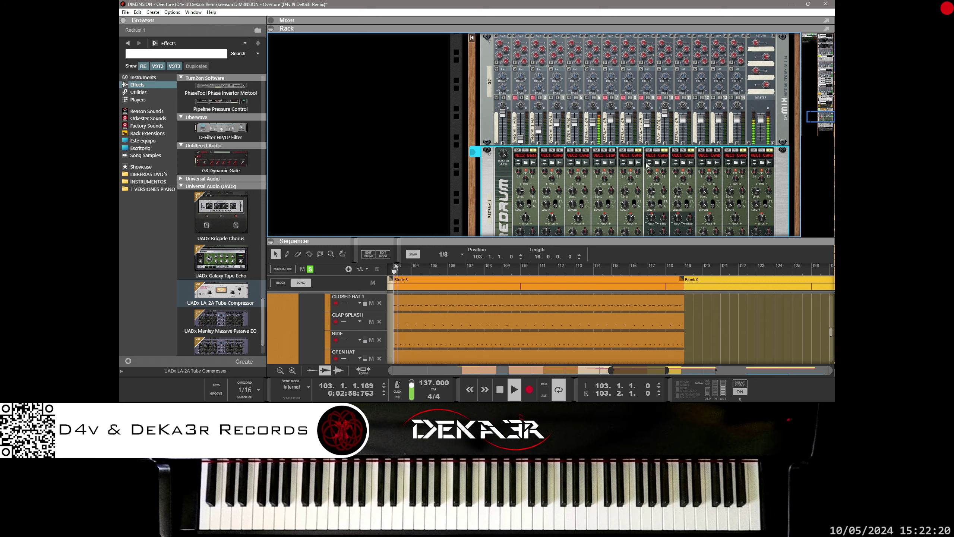
Unmute Channel 7 on the SC mixer and adjust the length of Redrum drum 6.
{"action": "left_click", "coordinate": [606, 99]}
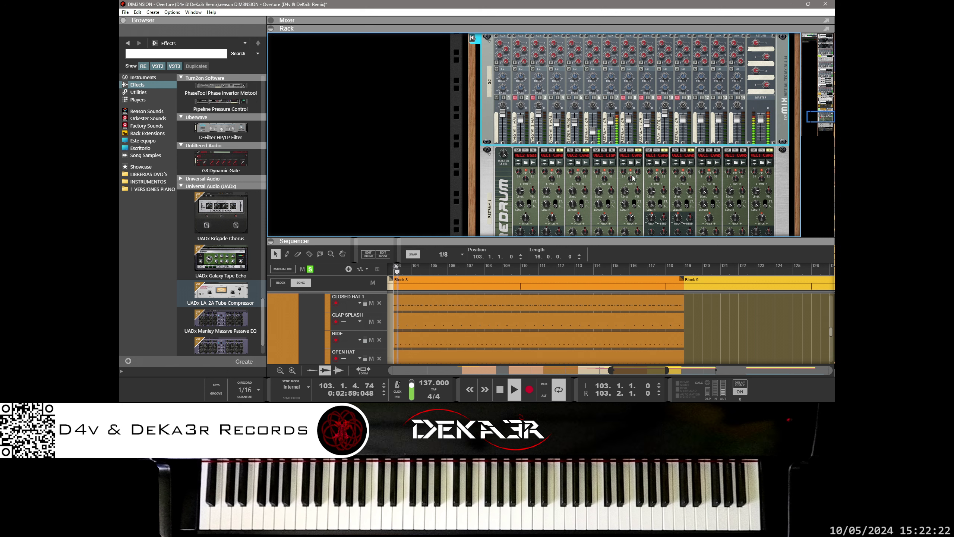
{"action": "left_click", "coordinate": [654, 205]}
{"action": "scroll", "coordinate": [654, 205], "scroll_direction": "up", "scroll_amount": 1}
{"action": "scroll", "coordinate": [668, 188], "scroll_direction": "down", "scroll_amount": 2}
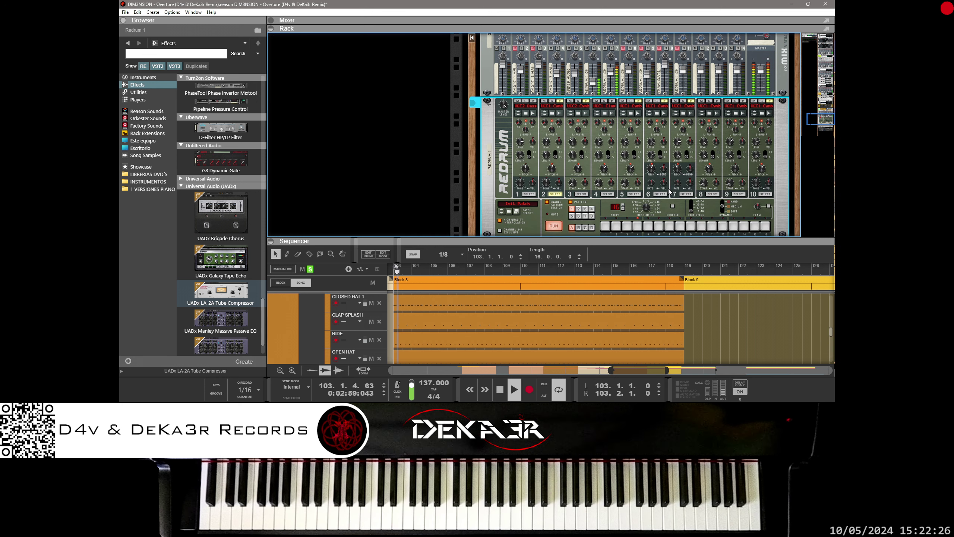
{"action": "scroll", "coordinate": [668, 189], "scroll_direction": "up", "scroll_amount": 2}
{"action": "scroll", "coordinate": [665, 187], "scroll_direction": "down", "scroll_amount": 2}
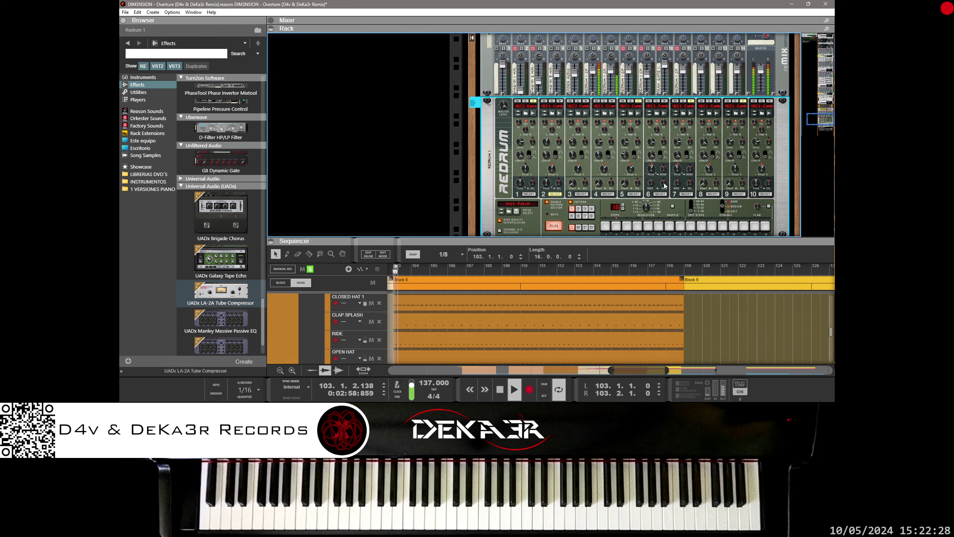
{"action": "left_click_drag", "start_coordinate": [651, 153], "coordinate": [651, 163]}
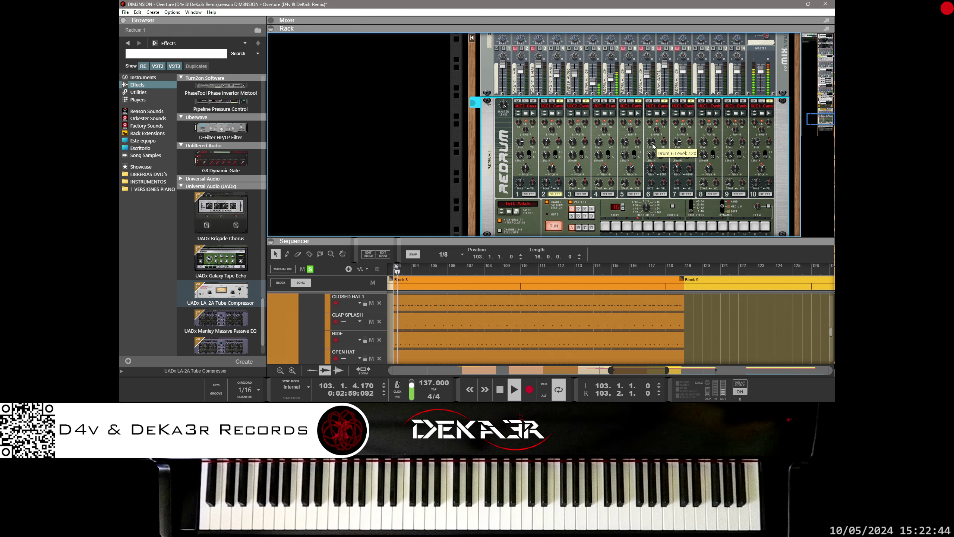
Set the Redrum drum 6 level to 103 and readjust its length.
{"action": "scroll", "coordinate": [653, 146], "scroll_direction": "up", "scroll_amount": 3}
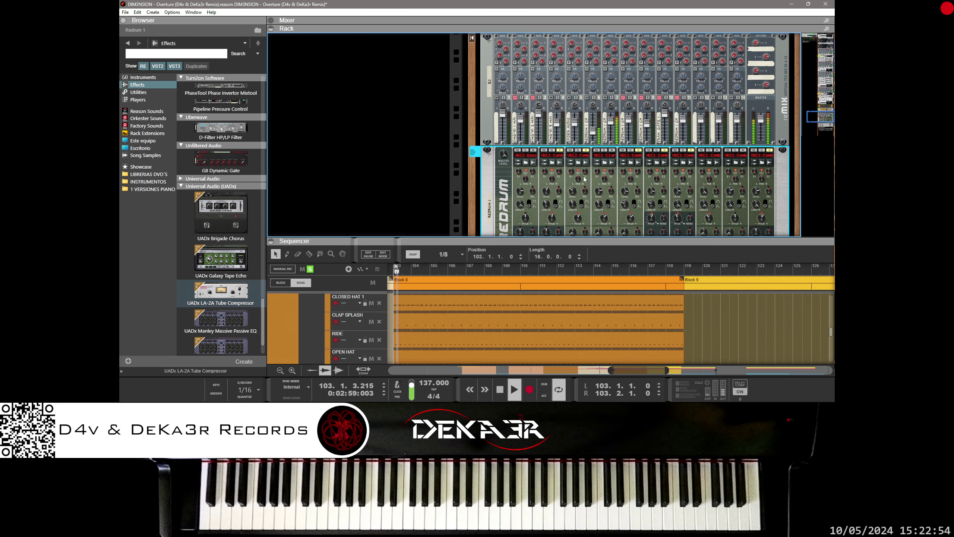
{"action": "scroll", "coordinate": [526, 102], "scroll_direction": "down", "scroll_amount": 3}
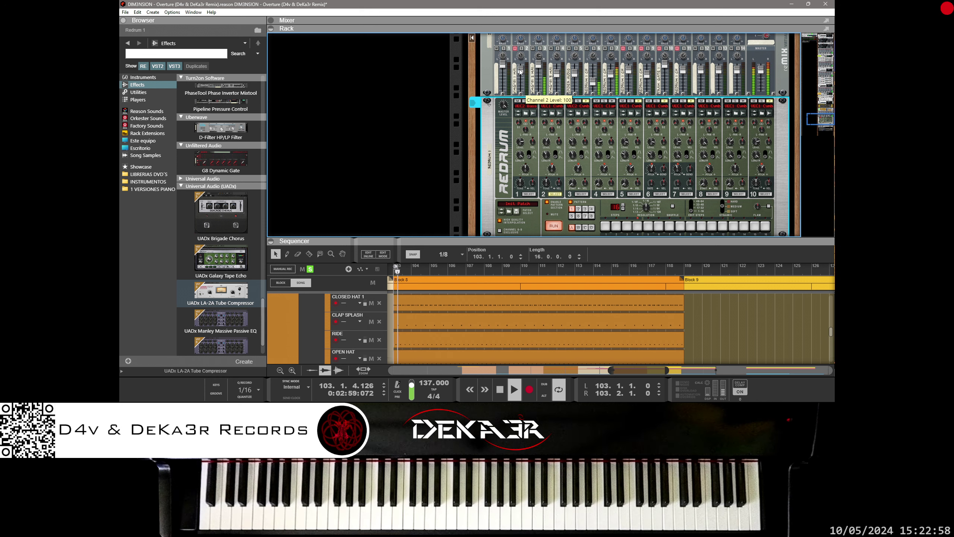
{"action": "scroll", "coordinate": [565, 142], "scroll_direction": "up", "scroll_amount": 6}
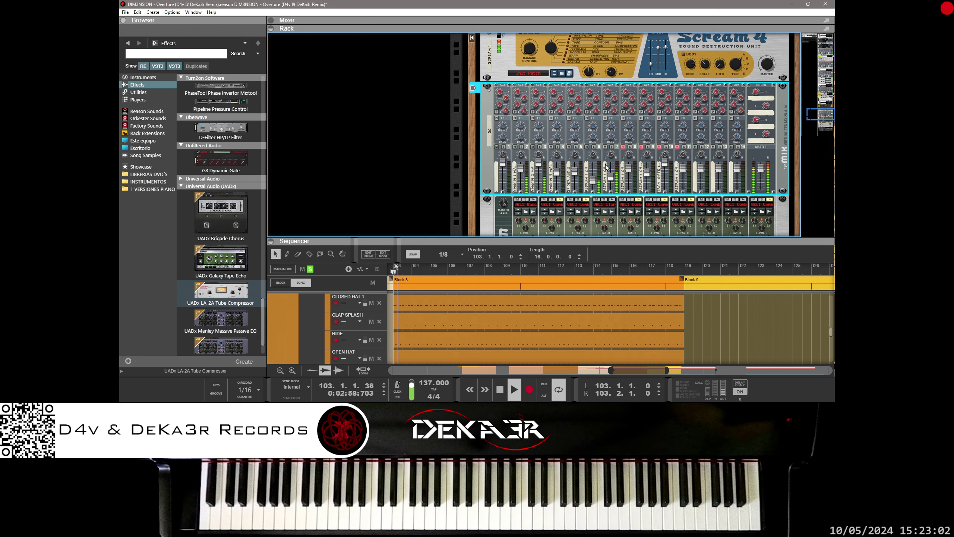
{"action": "scroll", "coordinate": [624, 206], "scroll_direction": "down", "scroll_amount": 3}
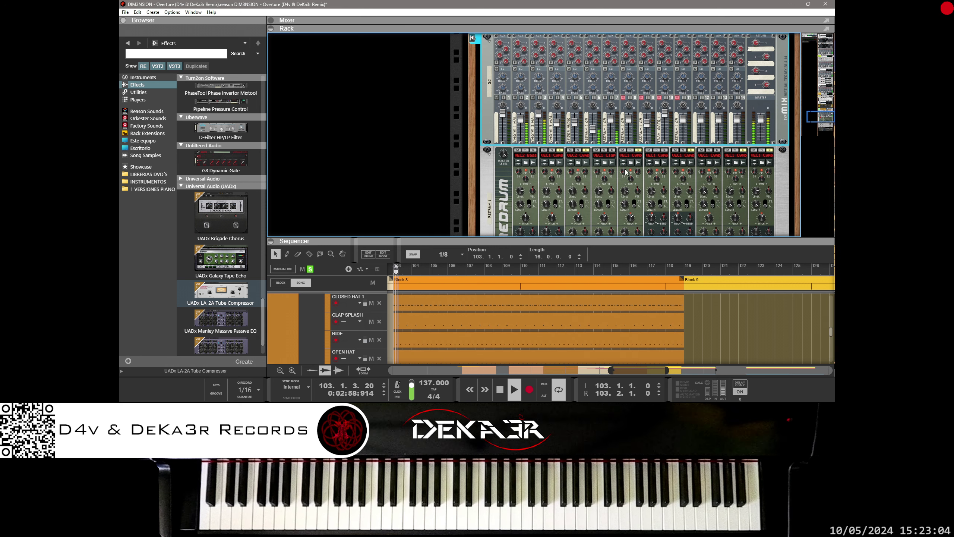
{"action": "left_click", "coordinate": [651, 193]}
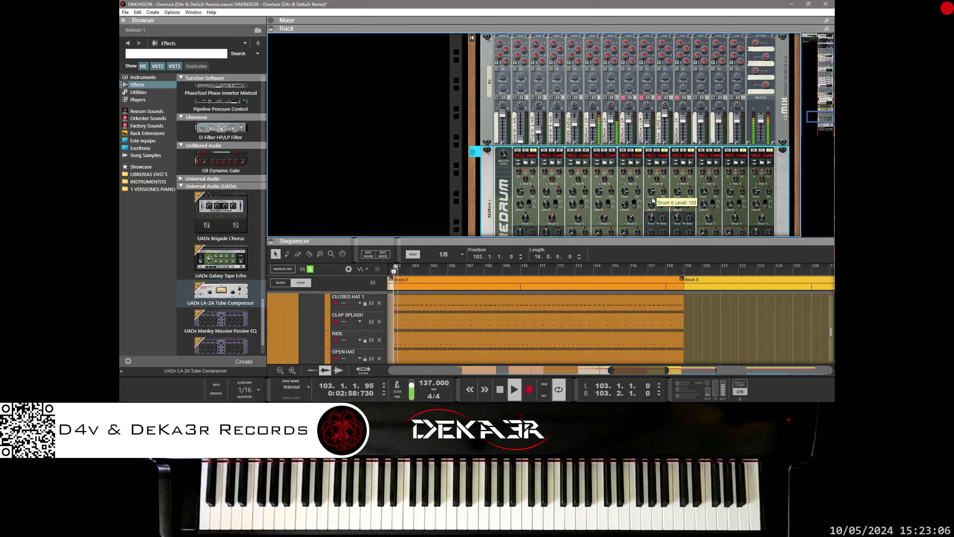
{"action": "left_click_drag", "start_coordinate": [653, 206], "coordinate": [652, 208]}
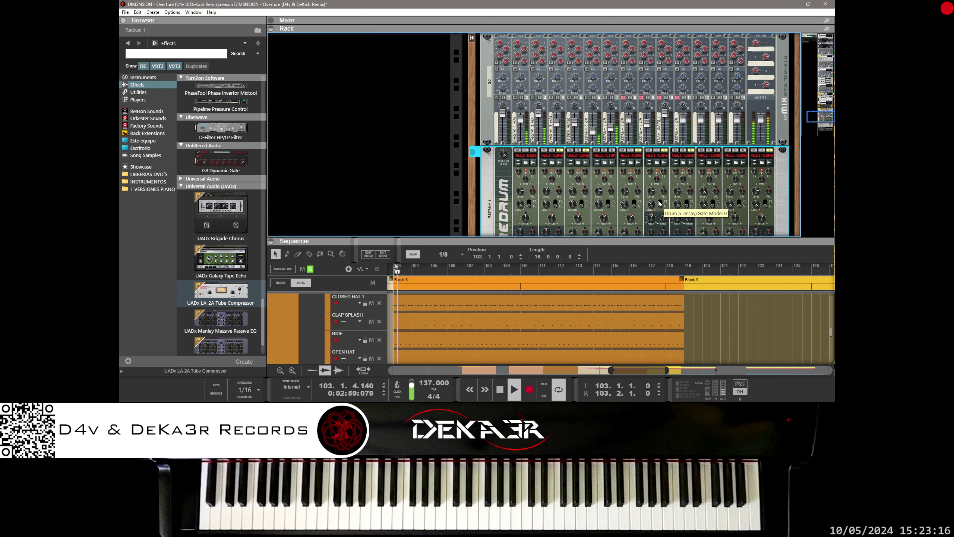
Toggle the Channel 8 mute on the SC mixer and save the song.
{"action": "left_click", "coordinate": [630, 110]}
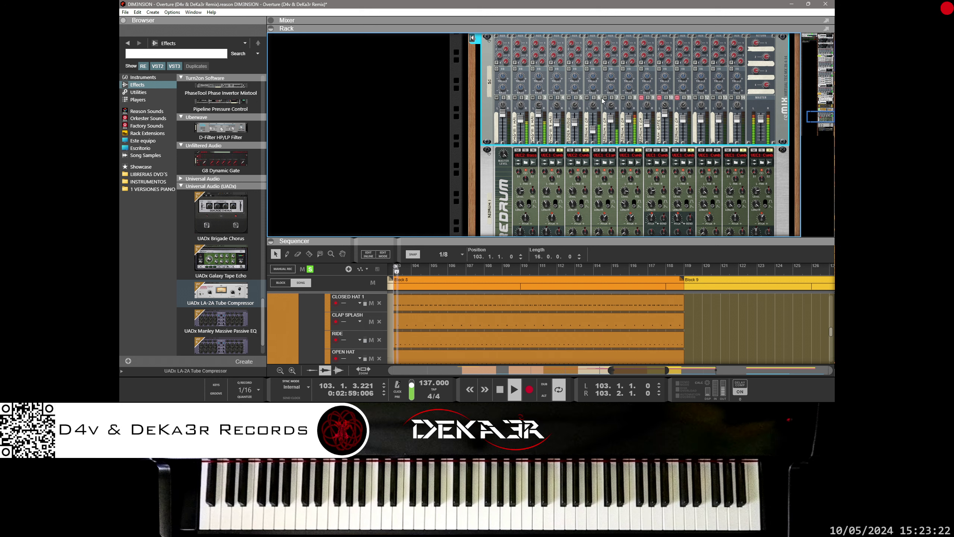
{"action": "left_click", "coordinate": [622, 98]}
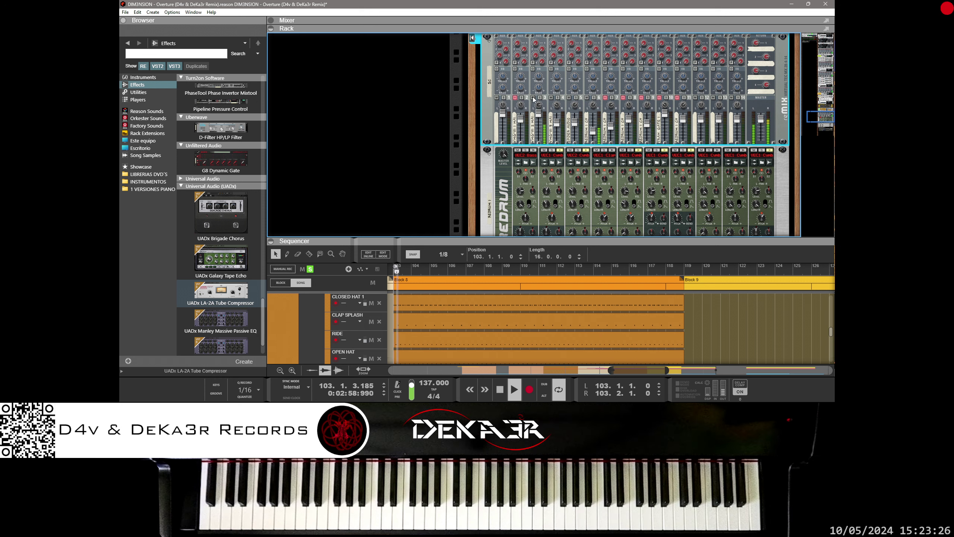
{"action": "left_click", "coordinate": [125, 12]}
{"action": "left_click", "coordinate": [146, 70]}
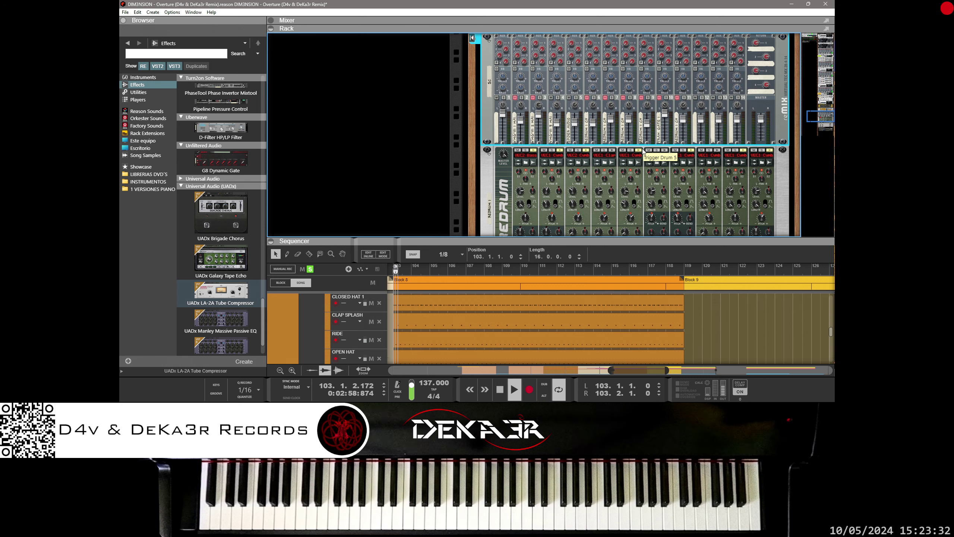
Add a Channel 8 Level automation lane to the SC track and give the sequencer more room than the rack.
{"action": "right_click", "coordinate": [631, 122]}
{"action": "left_click", "coordinate": [654, 123]}
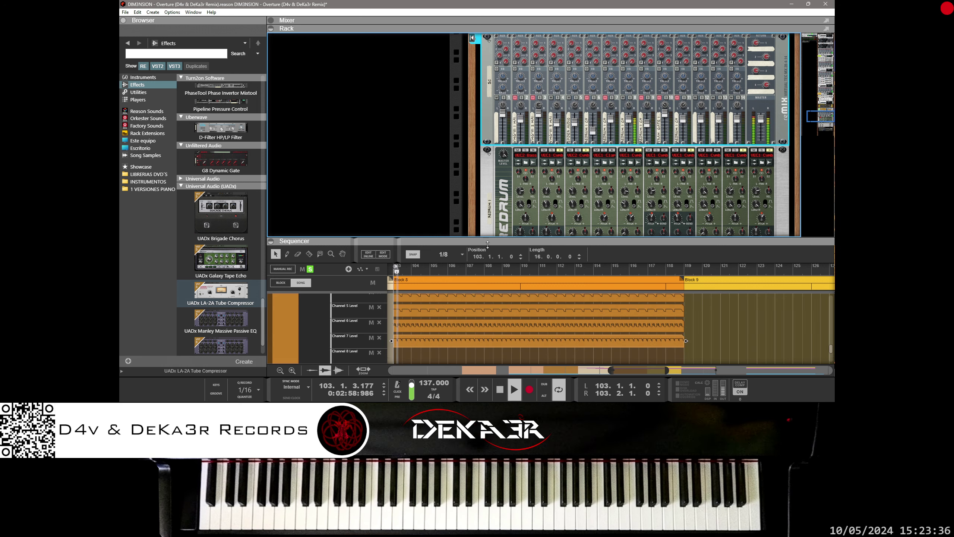
{"action": "left_click_drag", "start_coordinate": [487, 241], "coordinate": [488, 121]}
{"action": "scroll", "coordinate": [510, 234], "scroll_direction": "up", "scroll_amount": 3}
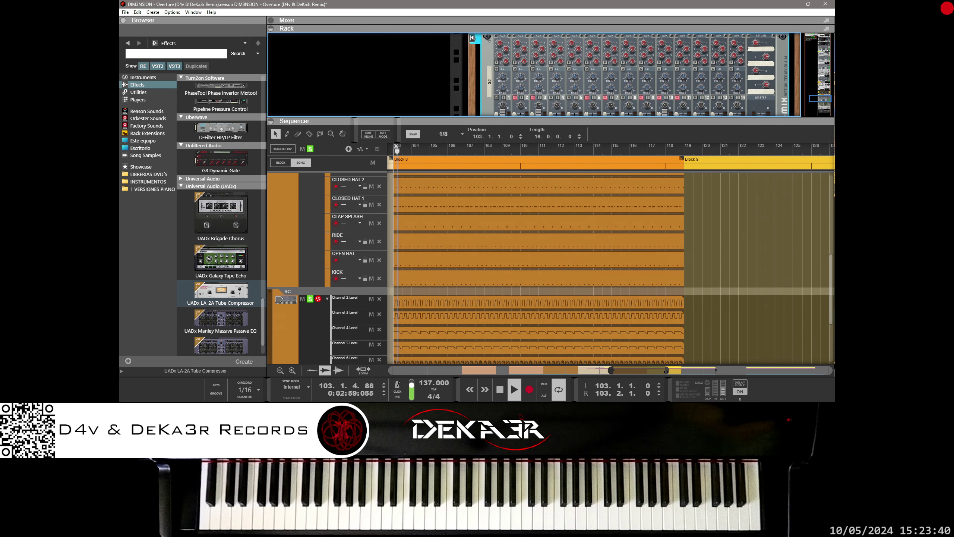
{"action": "left_click_drag", "start_coordinate": [667, 371], "coordinate": [616, 370]}
{"action": "scroll", "coordinate": [593, 346], "scroll_direction": "up", "scroll_amount": 1}
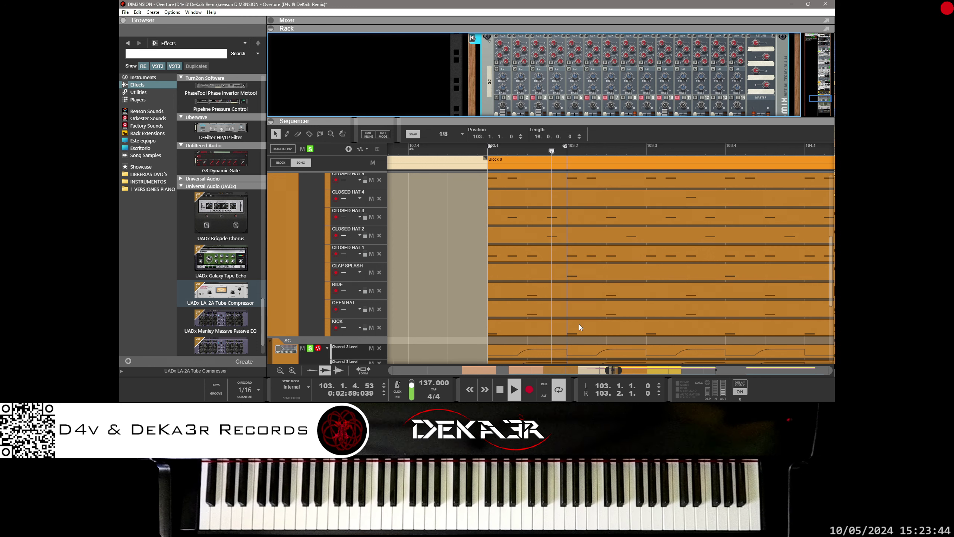
{"action": "left_click", "coordinate": [564, 146]}
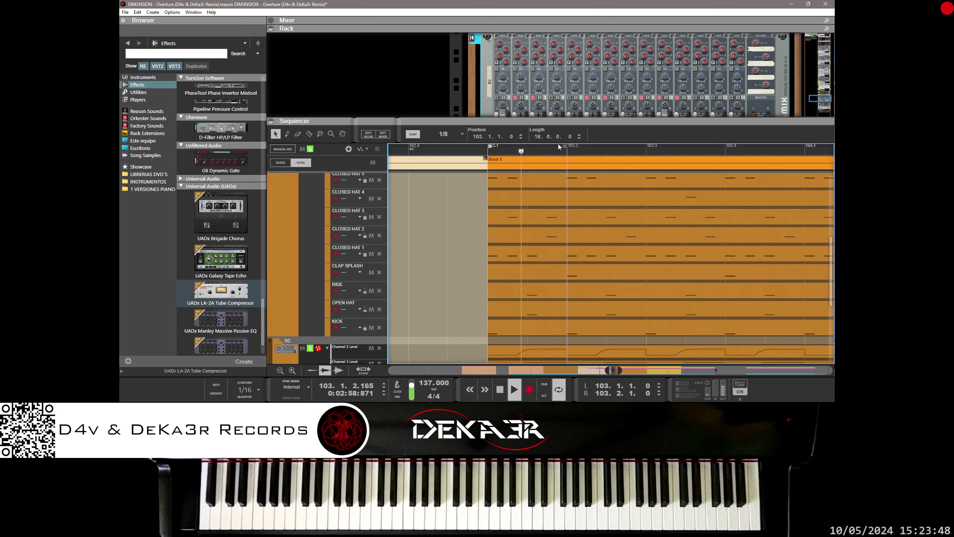
{"action": "left_click_drag", "start_coordinate": [563, 147], "coordinate": [527, 146]}
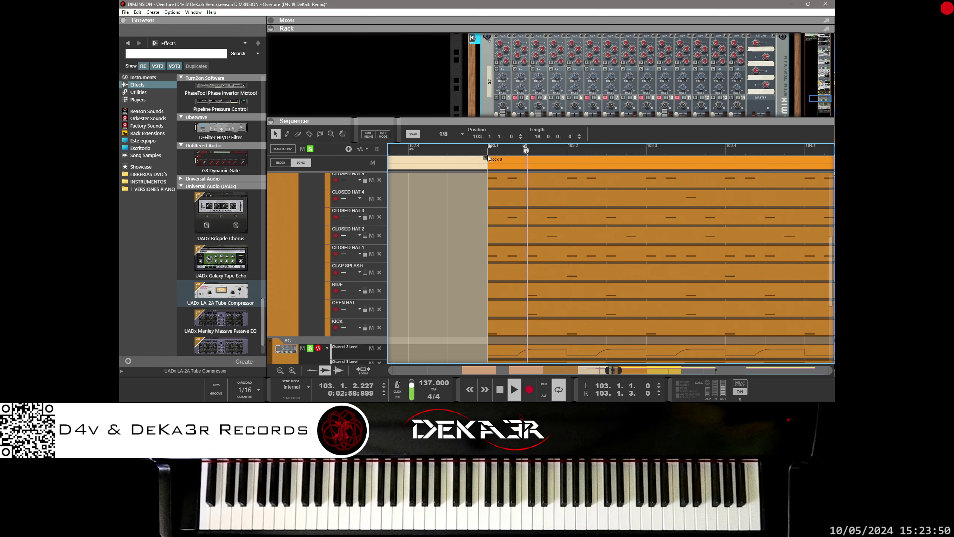
{"action": "left_click_drag", "start_coordinate": [526, 146], "coordinate": [549, 150]}
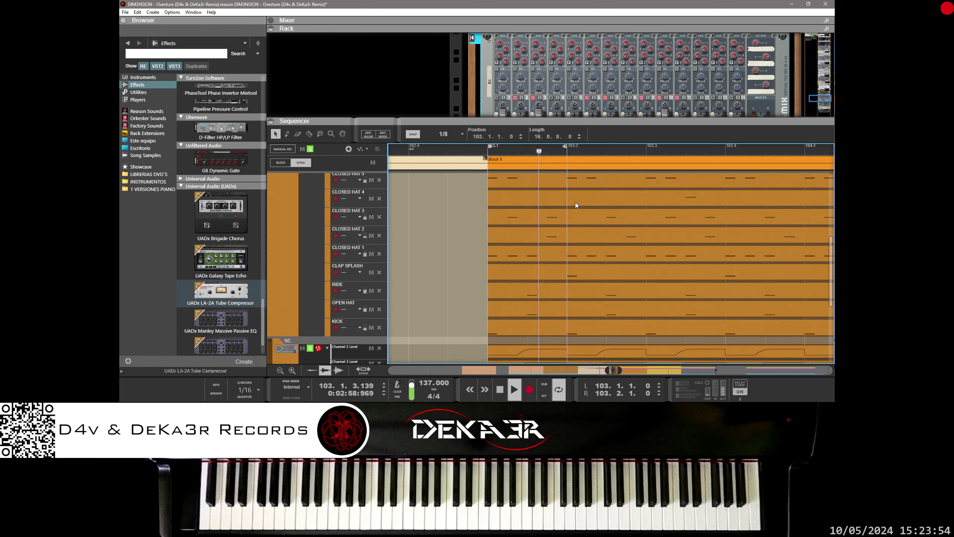
Extend the loop to end at 103.3.1.0 and toggle the mutes of Channels 4 and 5 on the SC mixer.
{"action": "left_click", "coordinate": [372, 218]}
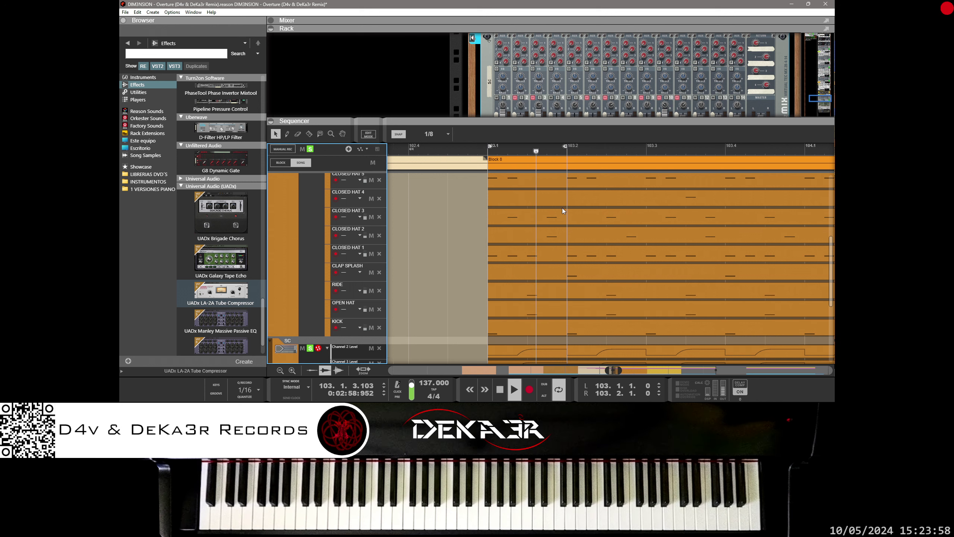
{"action": "left_click_drag", "start_coordinate": [564, 146], "coordinate": [629, 148]}
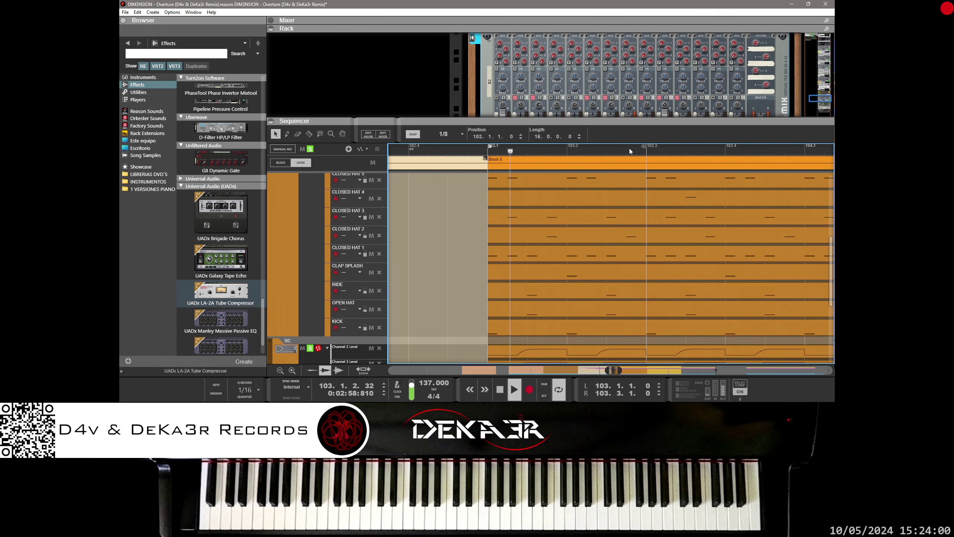
{"action": "scroll", "coordinate": [557, 58], "scroll_direction": "down", "scroll_amount": 3}
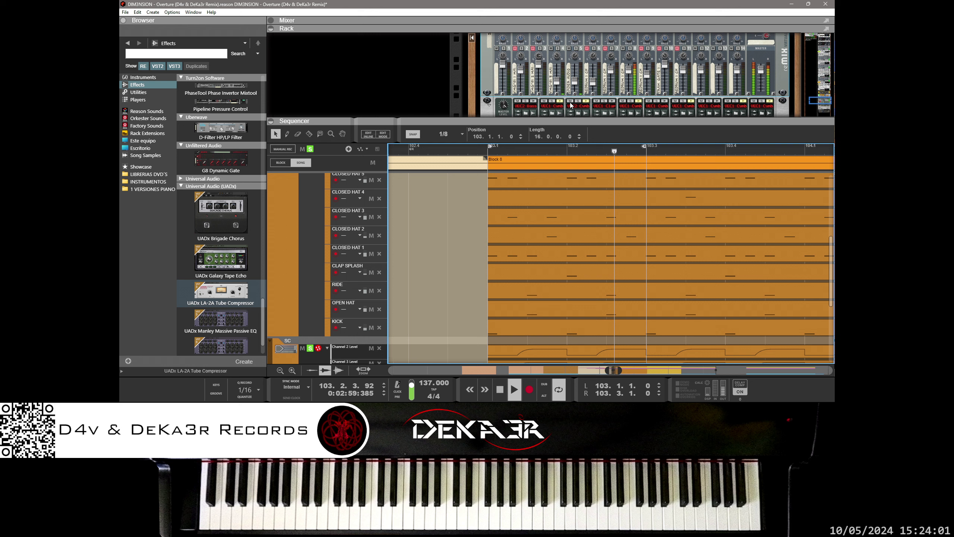
{"action": "left_click", "coordinate": [552, 48]}
{"action": "left_click", "coordinate": [569, 48]}
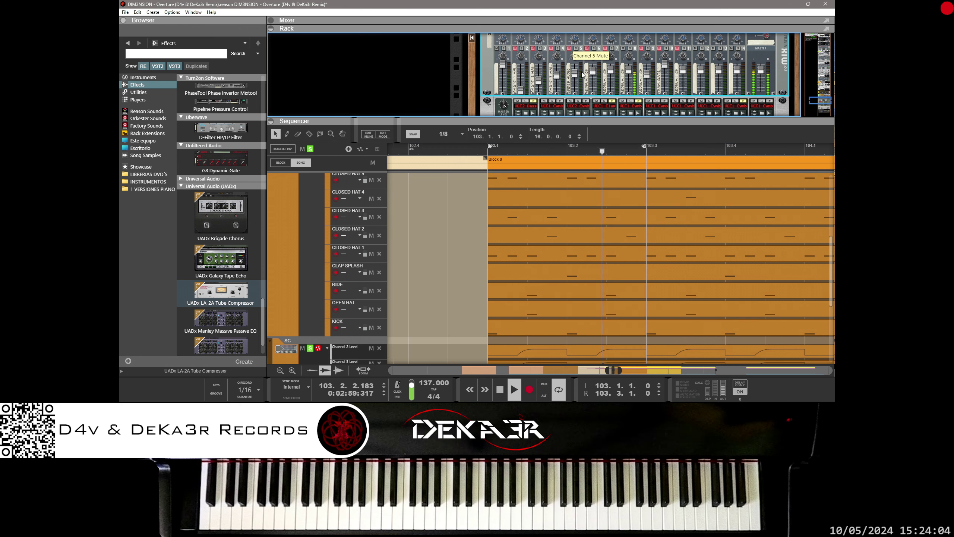
{"action": "scroll", "coordinate": [615, 209], "scroll_direction": "down", "scroll_amount": 3}
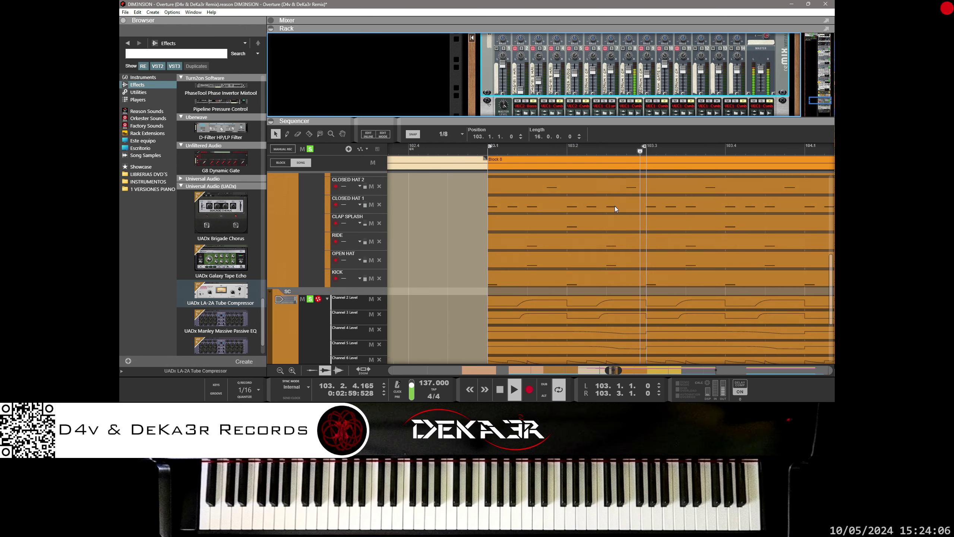
{"action": "right_click", "coordinate": [631, 74]}
{"action": "scroll", "coordinate": [594, 175], "scroll_direction": "down", "scroll_amount": 2}
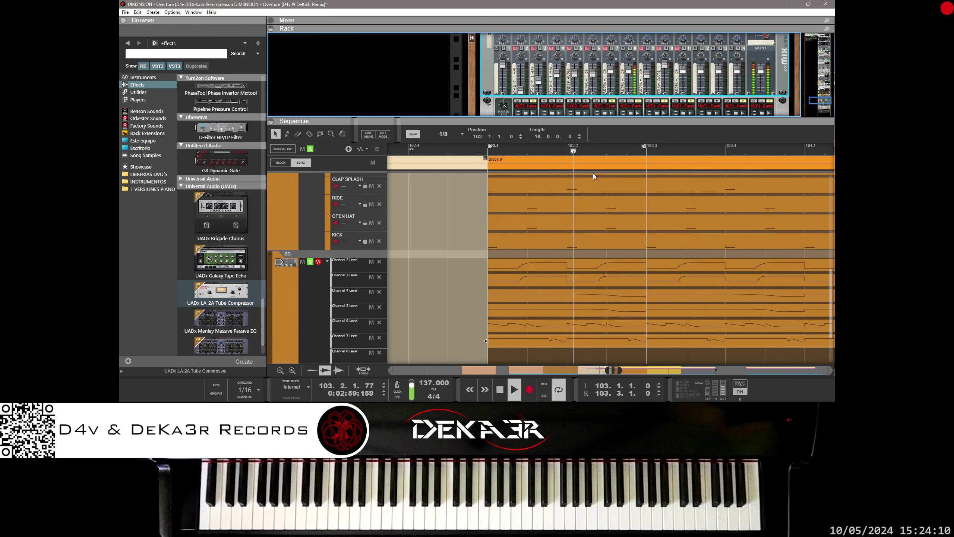
{"action": "right_click", "coordinate": [630, 72]}
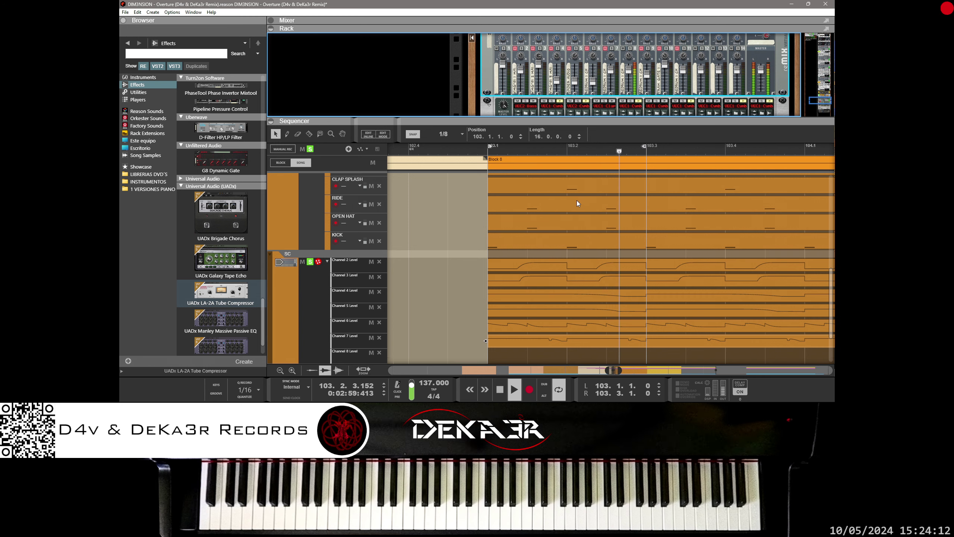
{"action": "right_click", "coordinate": [630, 73]}
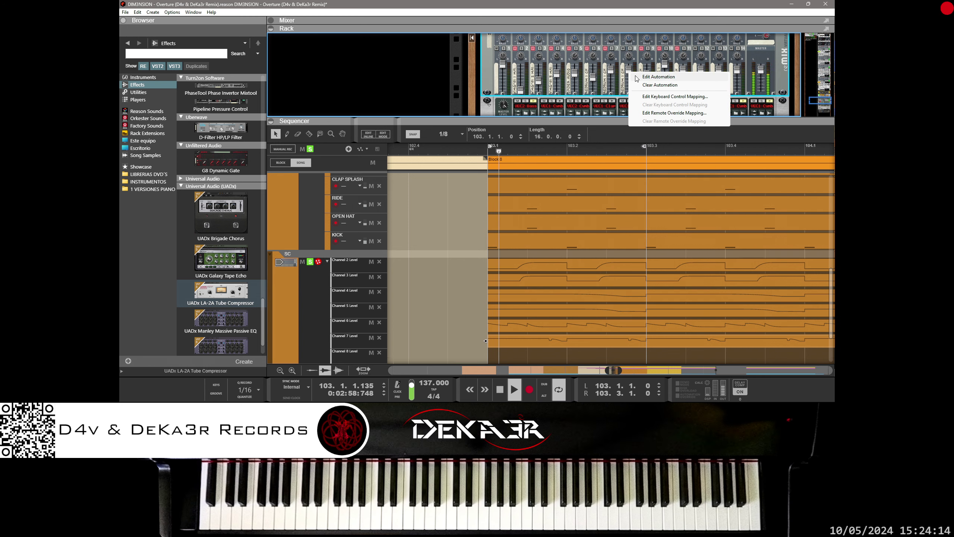
{"action": "key", "text": "Escape"}
Draw an automation clip 0.2.0.0 long in the SC track's Channel 8 Level lane, starting at 103.1.1.0.
{"action": "scroll", "coordinate": [568, 217], "scroll_direction": "down", "scroll_amount": 3}
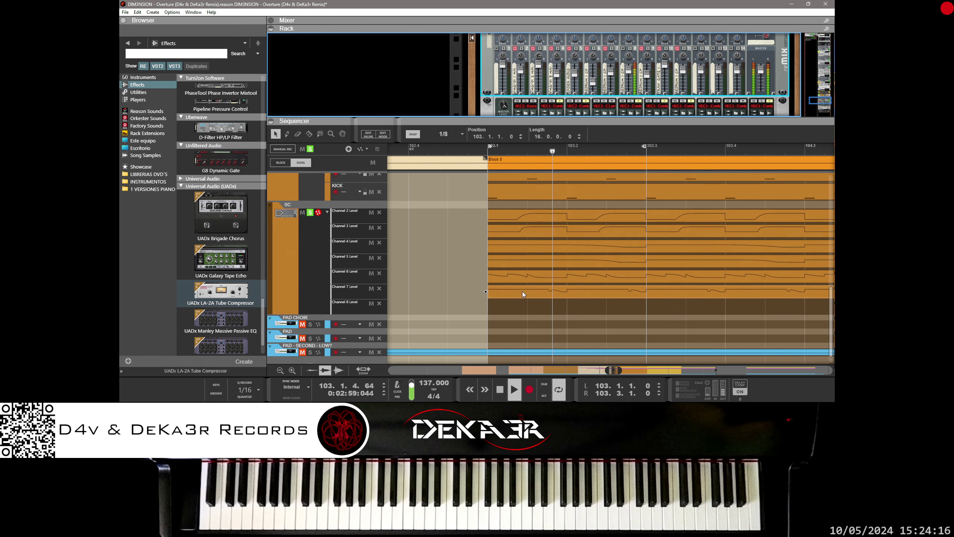
{"action": "left_click_drag", "start_coordinate": [497, 303], "coordinate": [646, 307]}
{"action": "scroll", "coordinate": [622, 302], "scroll_direction": "up", "scroll_amount": 5}
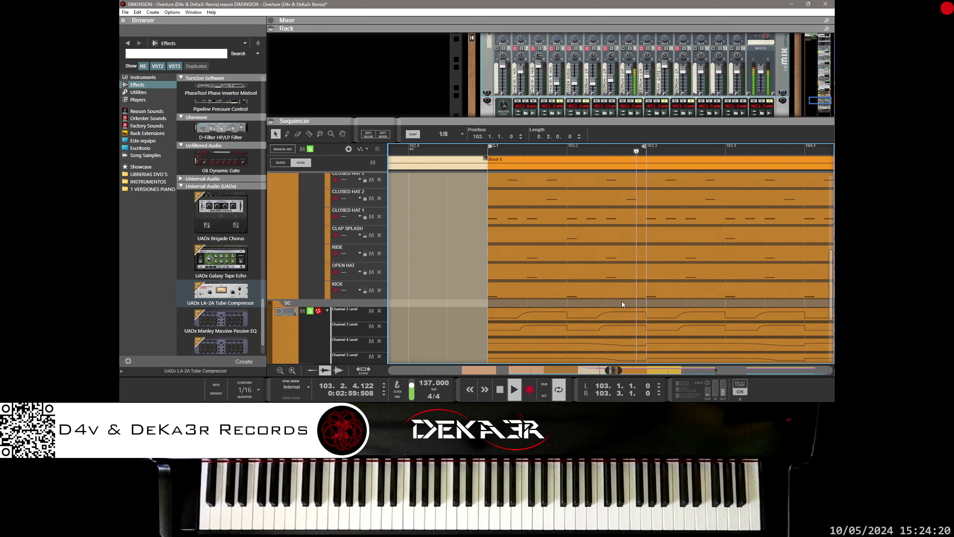
{"action": "scroll", "coordinate": [621, 302], "scroll_direction": "up", "scroll_amount": 3}
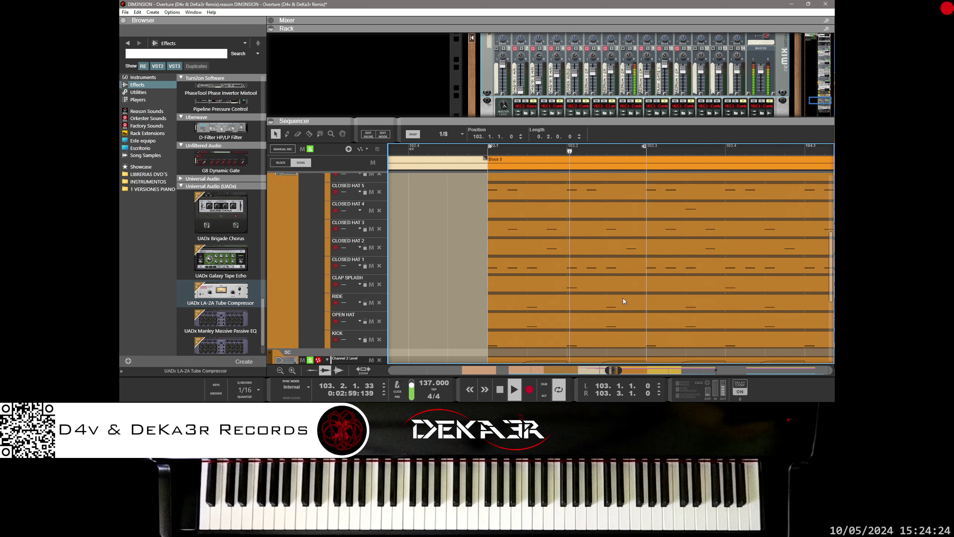
{"action": "scroll", "coordinate": [623, 298], "scroll_direction": "down", "scroll_amount": 8}
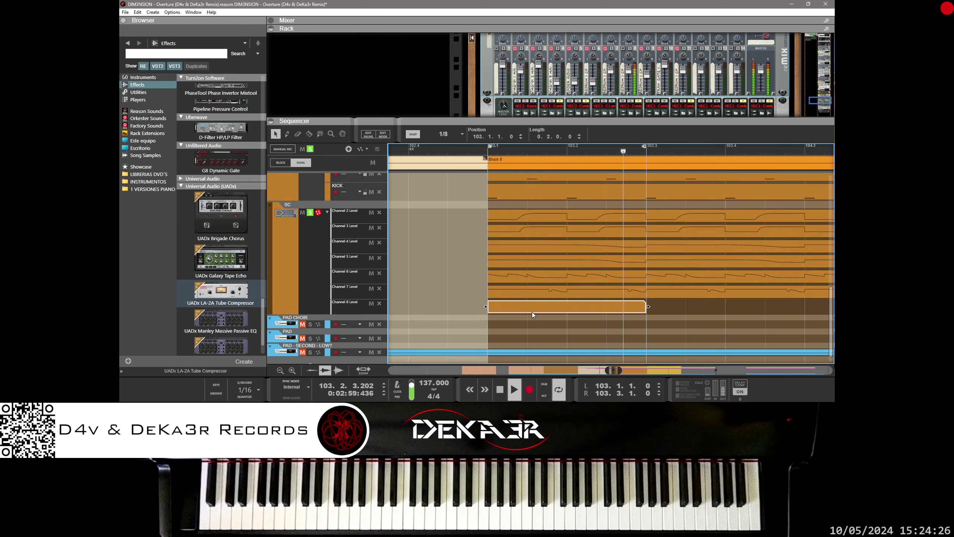
Open the Channel 8 Level clip for editing and add an automation point at 103.1.3.0 with a value of 95.
{"action": "double_click", "coordinate": [532, 312]}
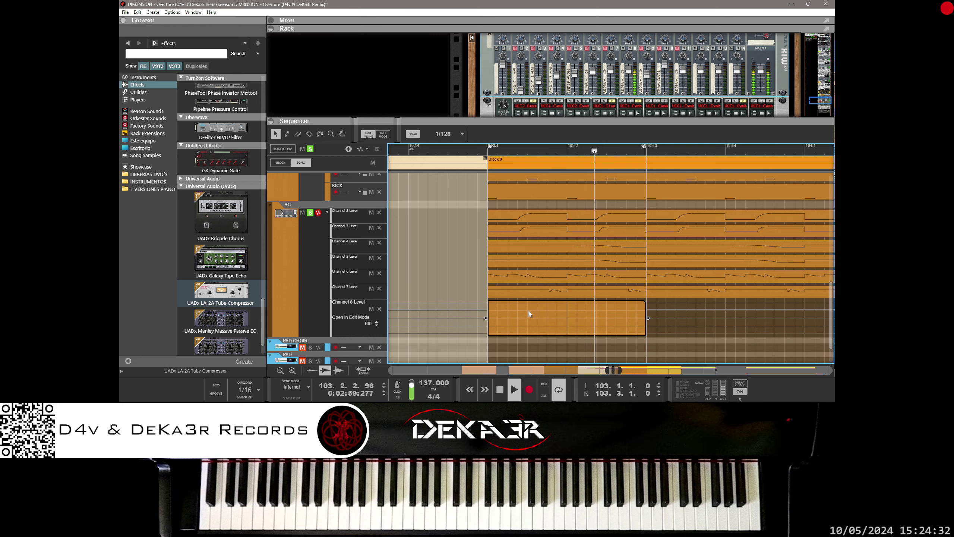
{"action": "left_click", "coordinate": [527, 311]}
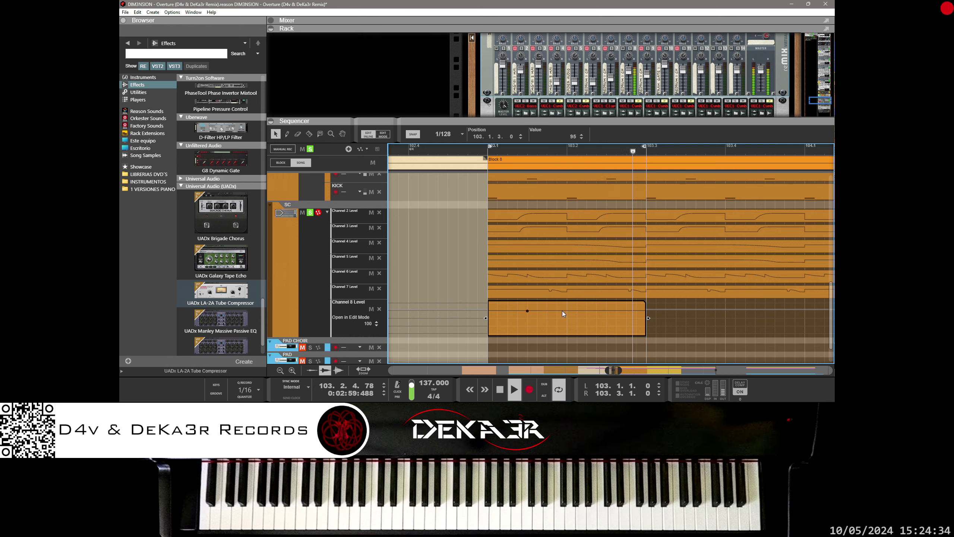
{"action": "left_click", "coordinate": [672, 316]}
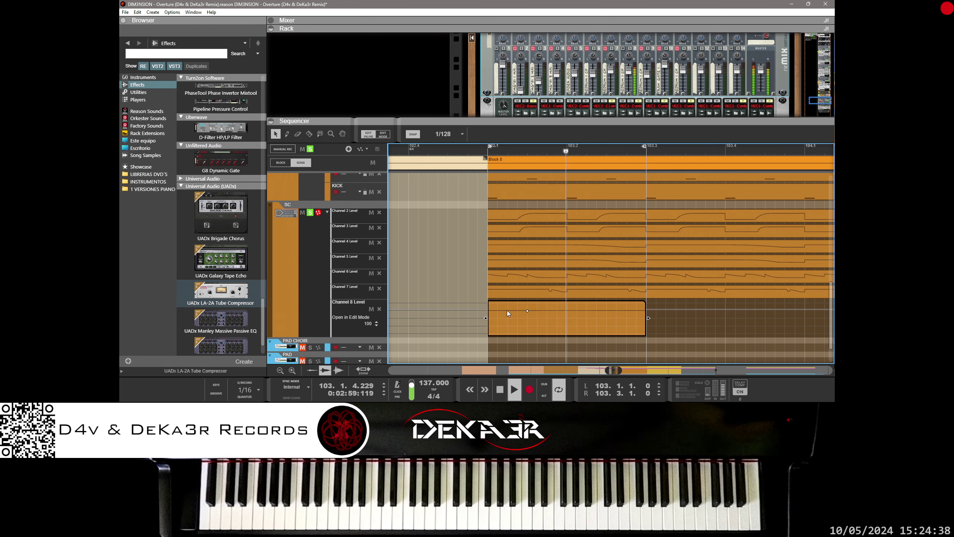
{"action": "left_click", "coordinate": [478, 287]}
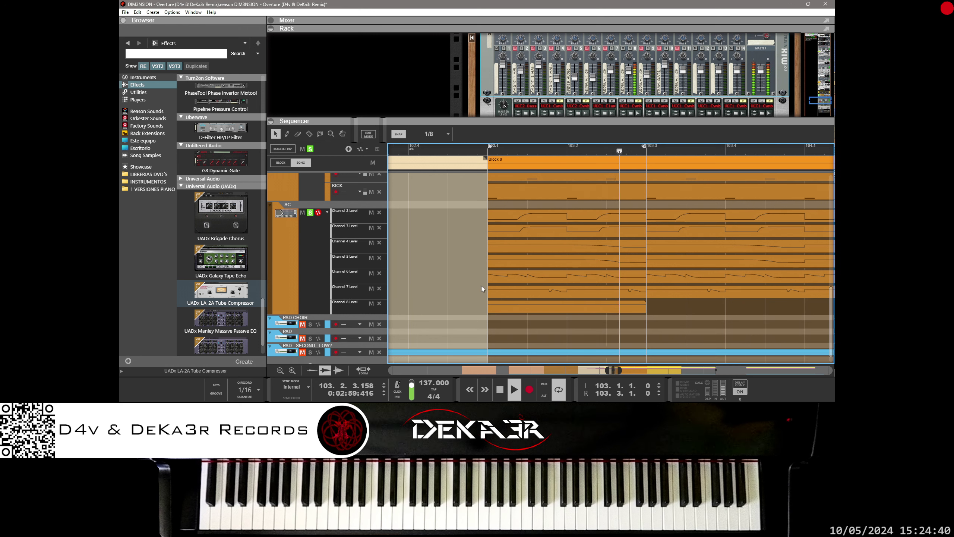
Reopen the Channel 8 Level clip and raise its automation point at 103.1.3.0 to 100.
{"action": "double_click", "coordinate": [514, 303]}
{"action": "key", "text": "y"}
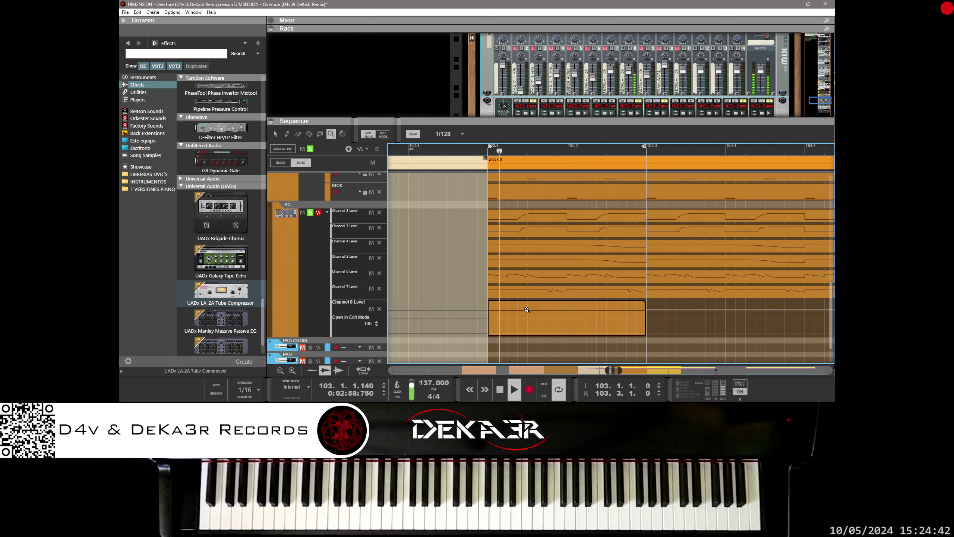
{"action": "left_click_drag", "start_coordinate": [486, 299], "coordinate": [653, 324]}
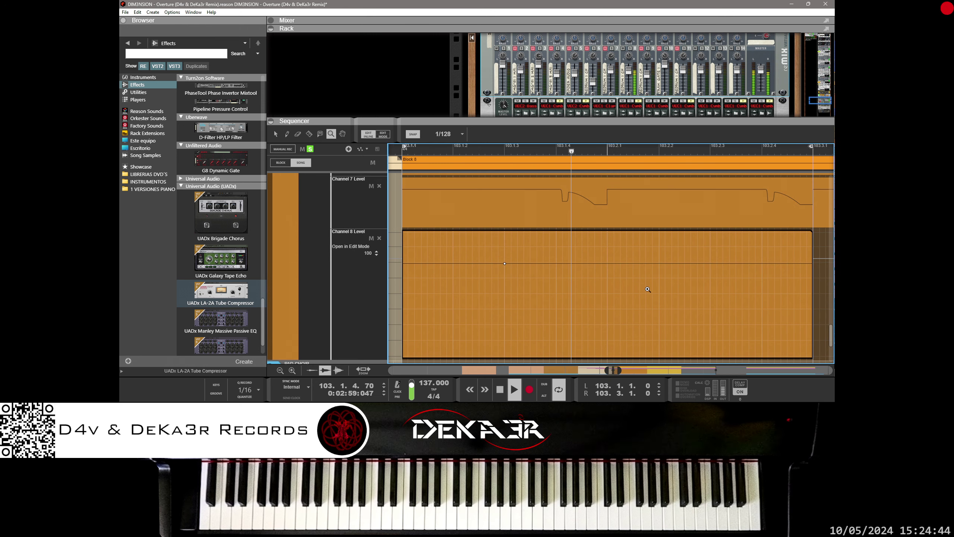
{"action": "key", "text": "q"}
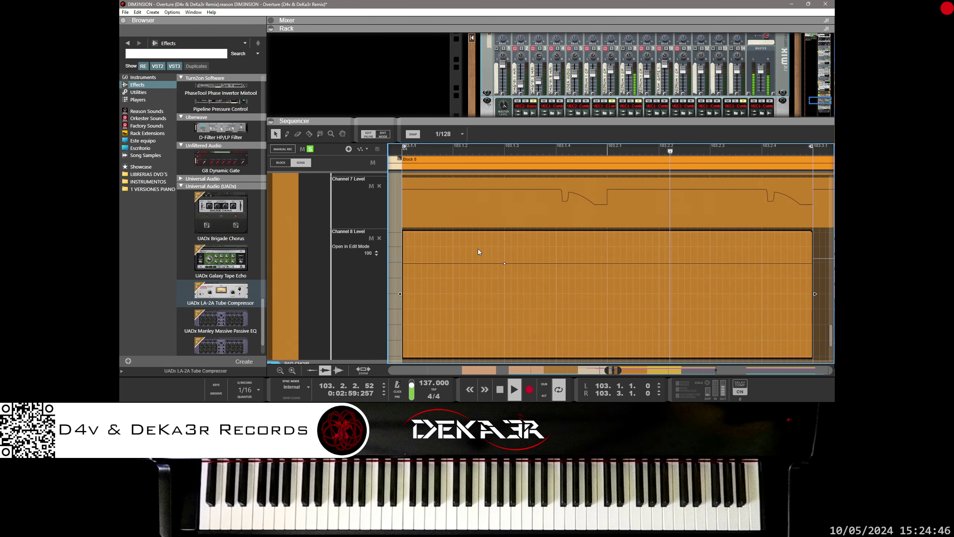
{"action": "left_click_drag", "start_coordinate": [478, 250], "coordinate": [551, 284]}
{"action": "key", "text": "ctrl+Up"}
{"action": "key", "text": "ctrl+Up"}
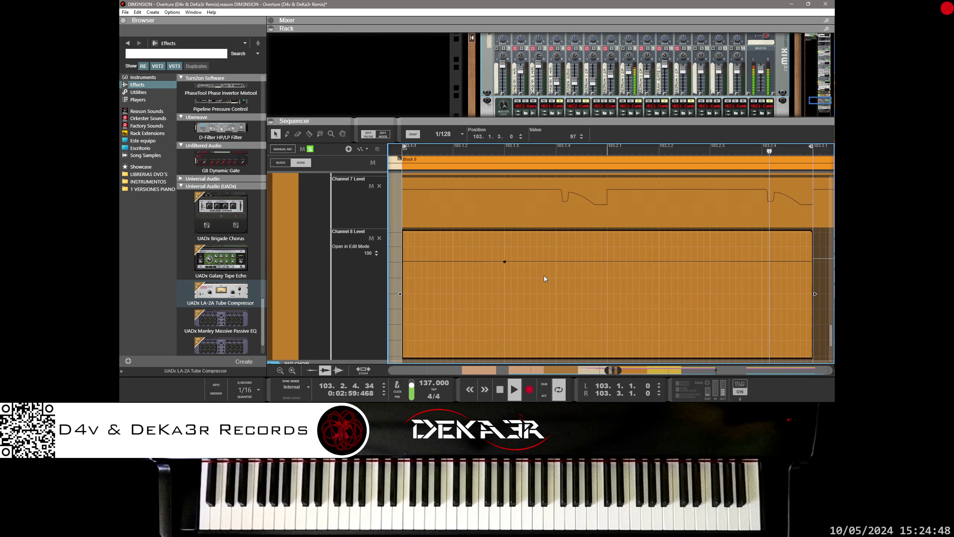
{"action": "key", "text": "ctrl+Up"}
{"action": "key", "text": "ctrl+Up"}
{"action": "key", "text": "ctrl+Up"}
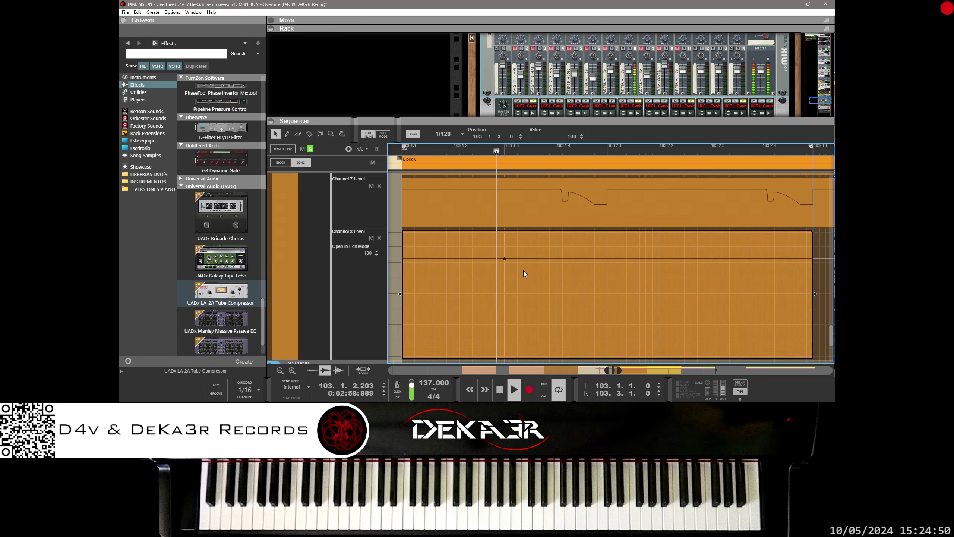
Compare with the drum lanes and add Channel 8 Level points at 103.1.2.0 and 103.1.4.0, both at value 100.
{"action": "scroll", "coordinate": [536, 275], "scroll_direction": "up", "scroll_amount": 10}
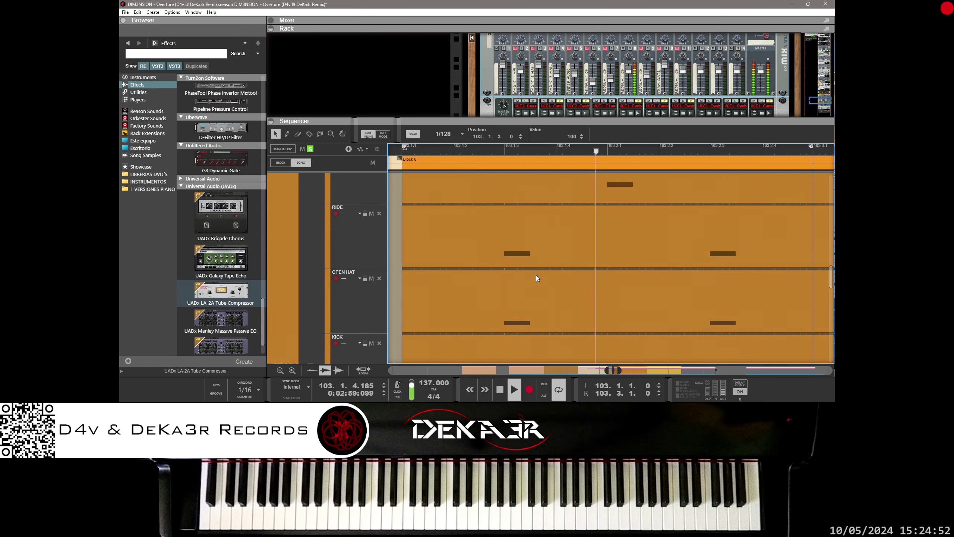
{"action": "scroll", "coordinate": [536, 274], "scroll_direction": "up", "scroll_amount": 8}
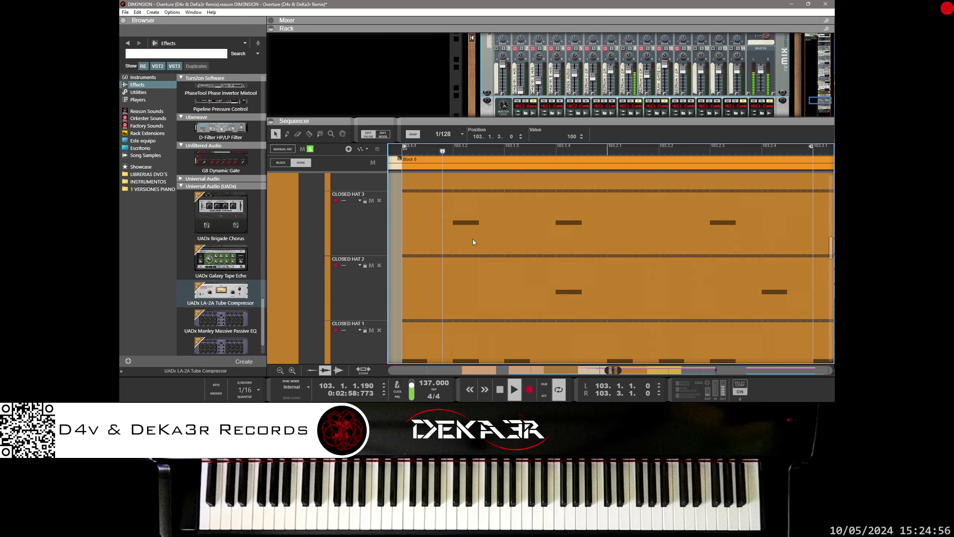
{"action": "scroll", "coordinate": [475, 244], "scroll_direction": "down", "scroll_amount": 10}
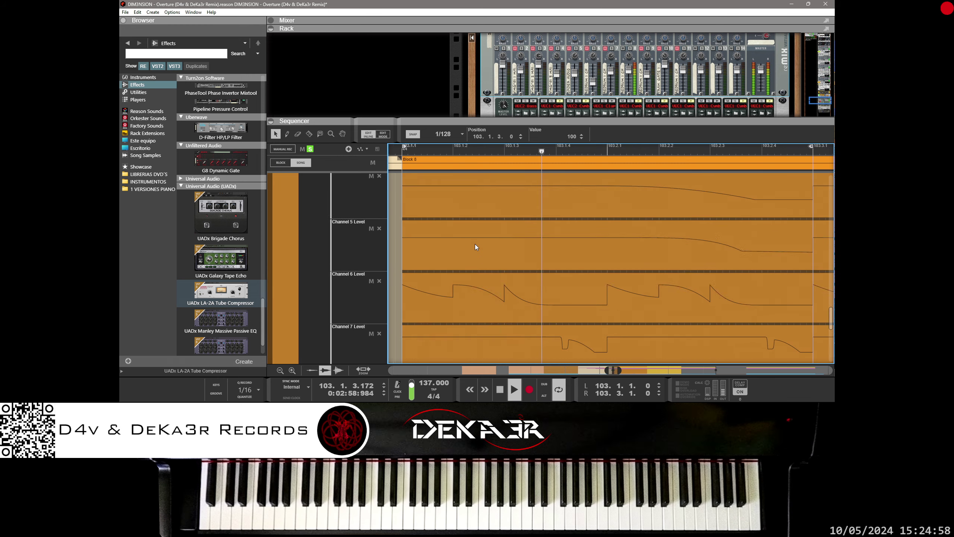
{"action": "scroll", "coordinate": [475, 247], "scroll_direction": "down", "scroll_amount": 3}
{"action": "double_click", "coordinate": [475, 247]}
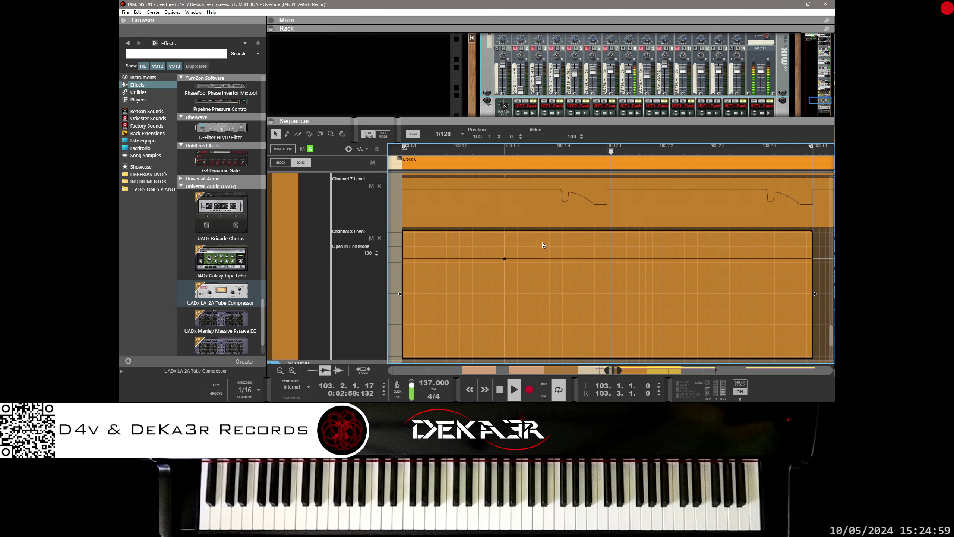
{"action": "left_click", "coordinate": [556, 258]}
{"action": "left_click", "coordinate": [453, 258]}
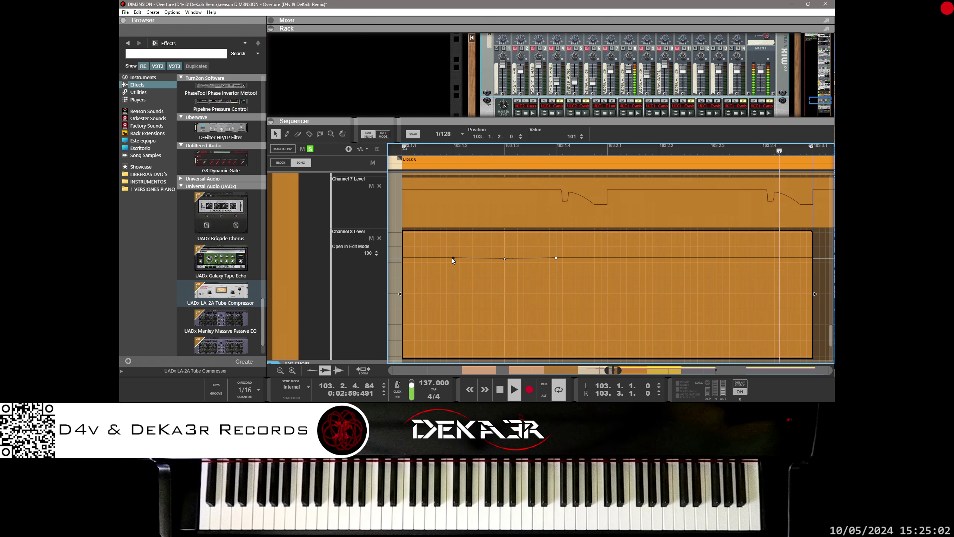
{"action": "left_click_drag", "start_coordinate": [452, 258], "coordinate": [452, 259]}
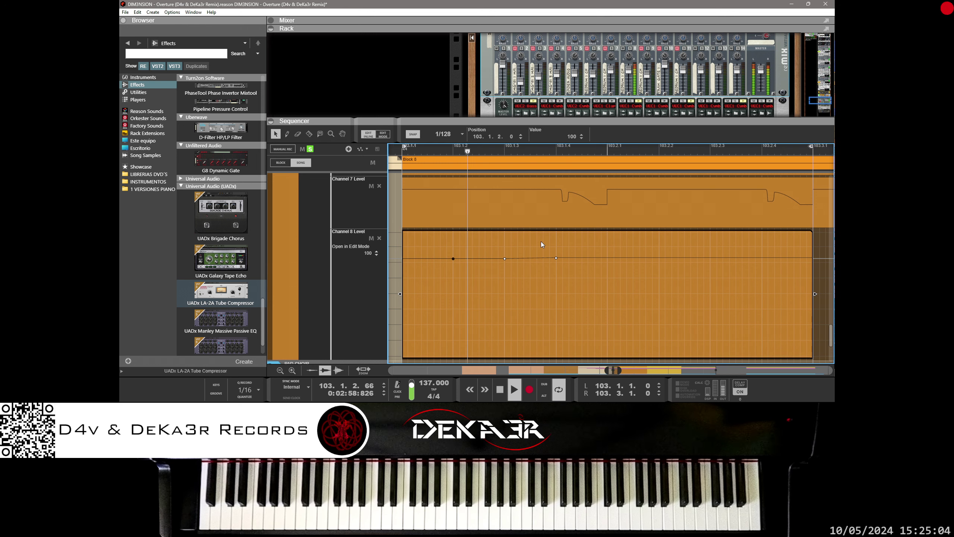
{"action": "left_click_drag", "start_coordinate": [549, 251], "coordinate": [570, 276]}
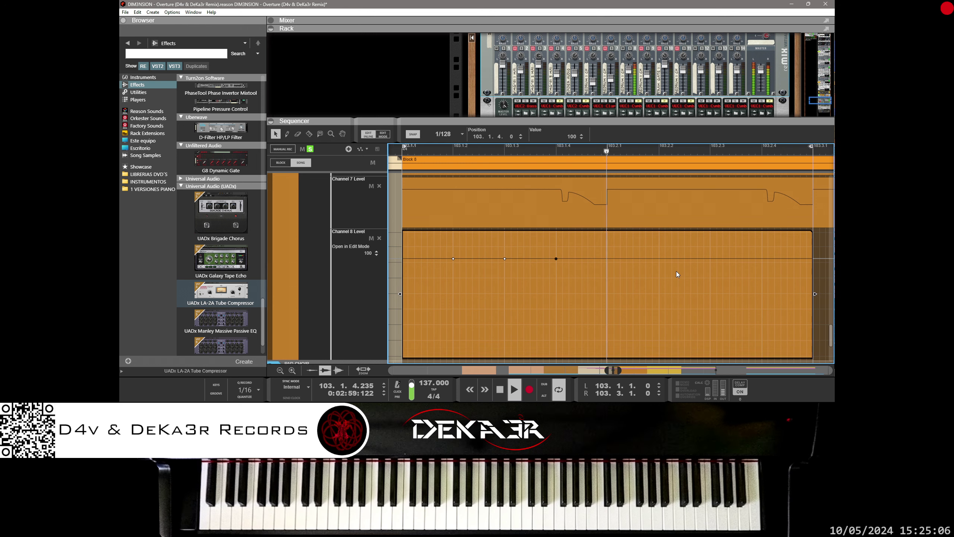
Check the hat and ride notes and add Channel 8 Level points at 103.2.3.0 and 103.2.4.0 with value 100.
{"action": "scroll", "coordinate": [676, 272], "scroll_direction": "up", "scroll_amount": 8}
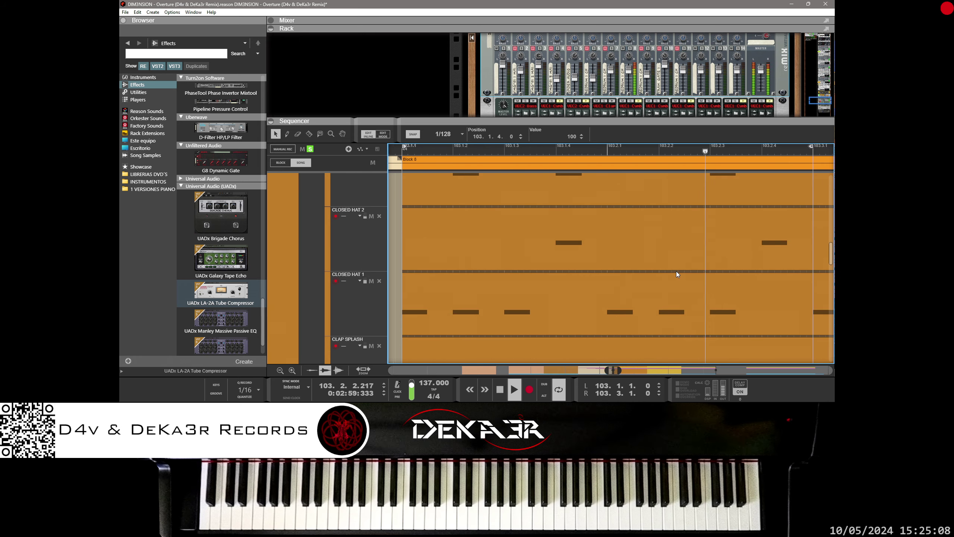
{"action": "scroll", "coordinate": [676, 274], "scroll_direction": "down", "scroll_amount": 2}
{"action": "scroll", "coordinate": [676, 274], "scroll_direction": "up", "scroll_amount": 2}
{"action": "scroll", "coordinate": [677, 274], "scroll_direction": "down", "scroll_amount": 2}
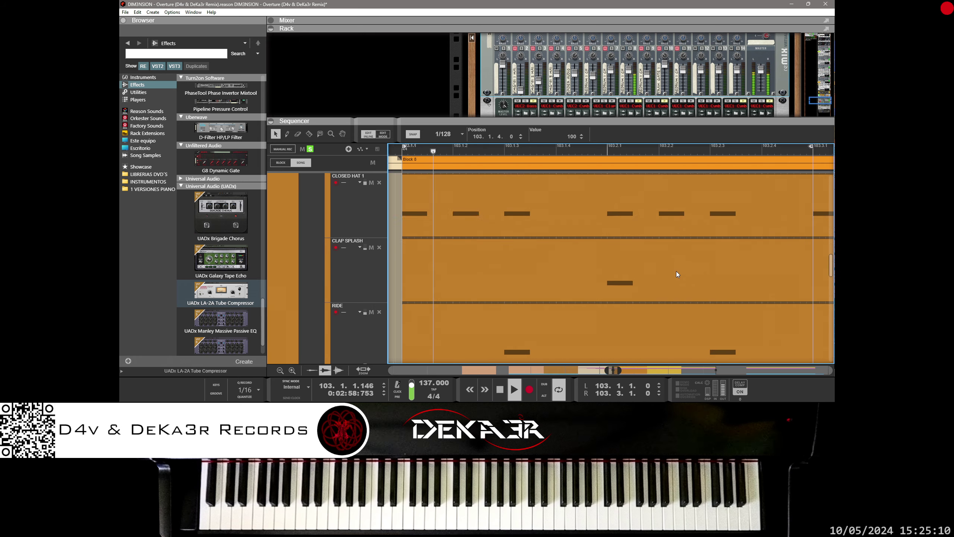
{"action": "scroll", "coordinate": [677, 272], "scroll_direction": "down", "scroll_amount": 5}
{"action": "scroll", "coordinate": [677, 271], "scroll_direction": "down", "scroll_amount": 3}
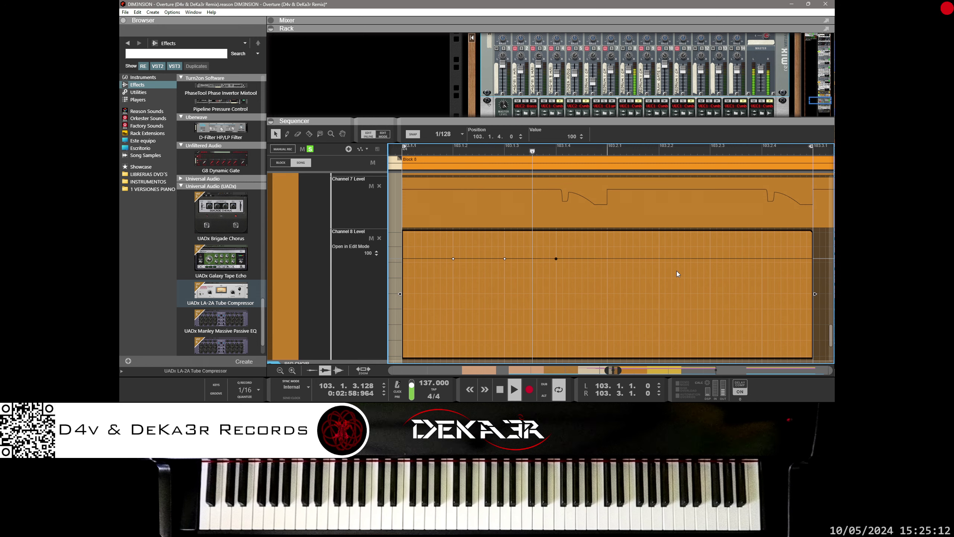
{"action": "left_click", "coordinate": [711, 257]}
{"action": "left_click_drag", "start_coordinate": [710, 258], "coordinate": [711, 259]}
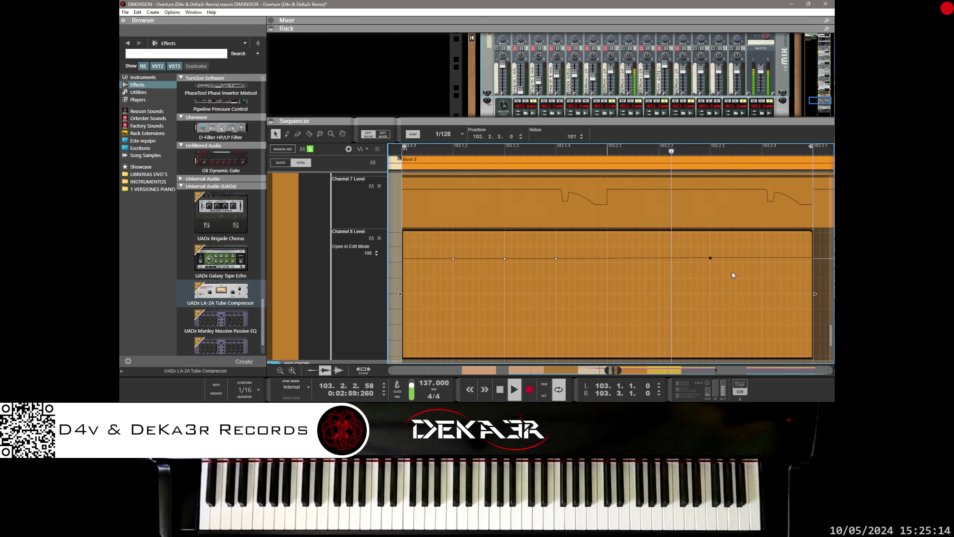
{"action": "left_click", "coordinate": [762, 260]}
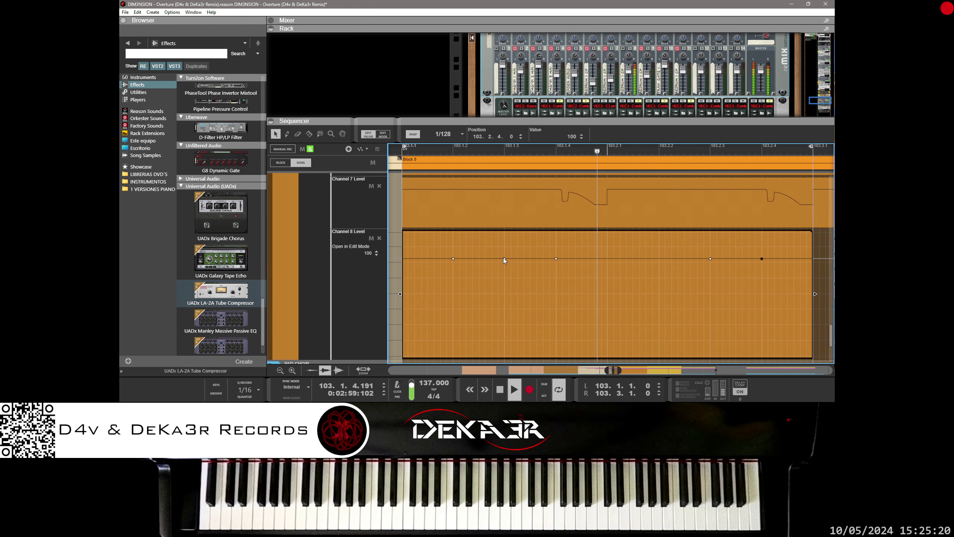
Lower the Channel 8 Level point at 103.1.3.0 to 48 and curve the segments on both sides of it.
{"action": "left_click_drag", "start_coordinate": [505, 259], "coordinate": [579, 360]}
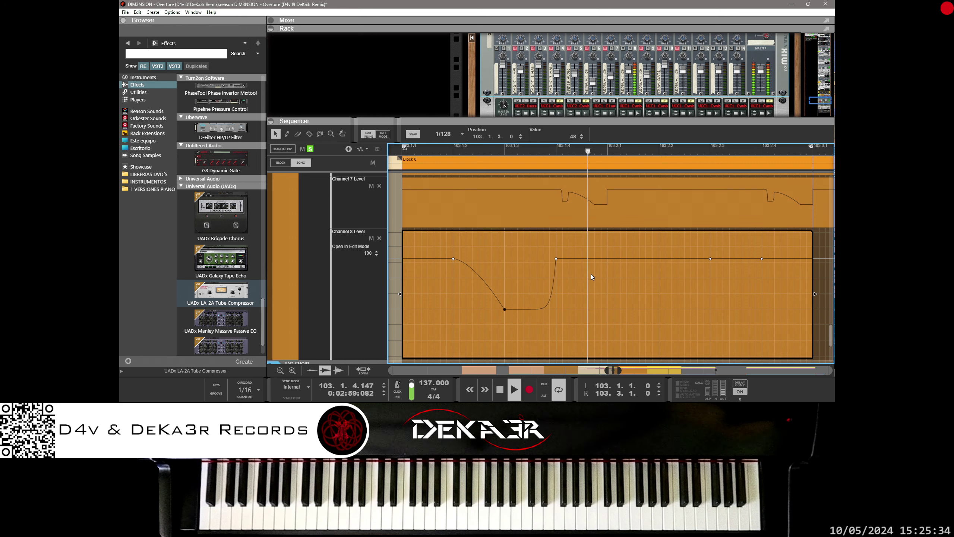
Add Channel 8 Level points at 103.2.2.0 and 103.2.1.0, both aligned to value 100.
{"action": "left_click", "coordinate": [659, 258]}
{"action": "left_click_drag", "start_coordinate": [659, 258], "coordinate": [659, 258]}
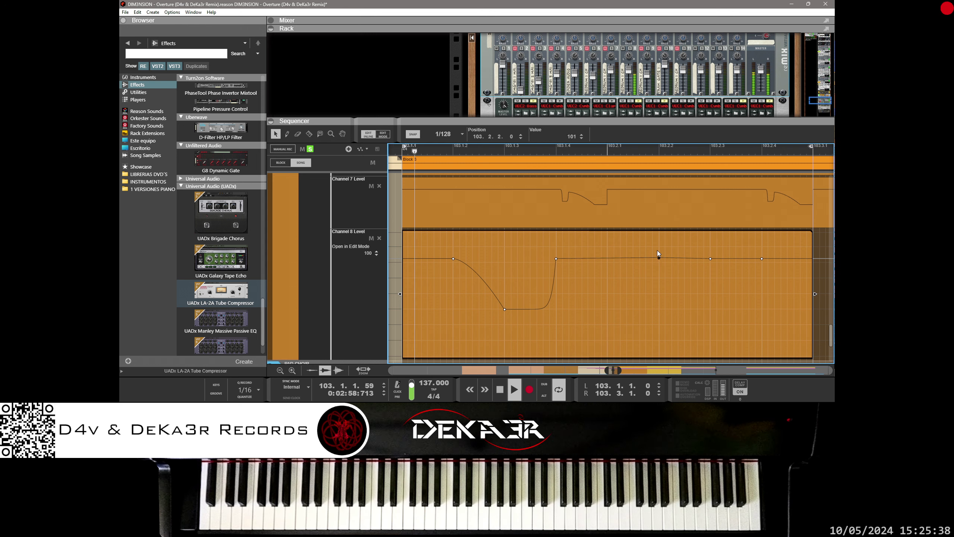
{"action": "left_click", "coordinate": [607, 257]}
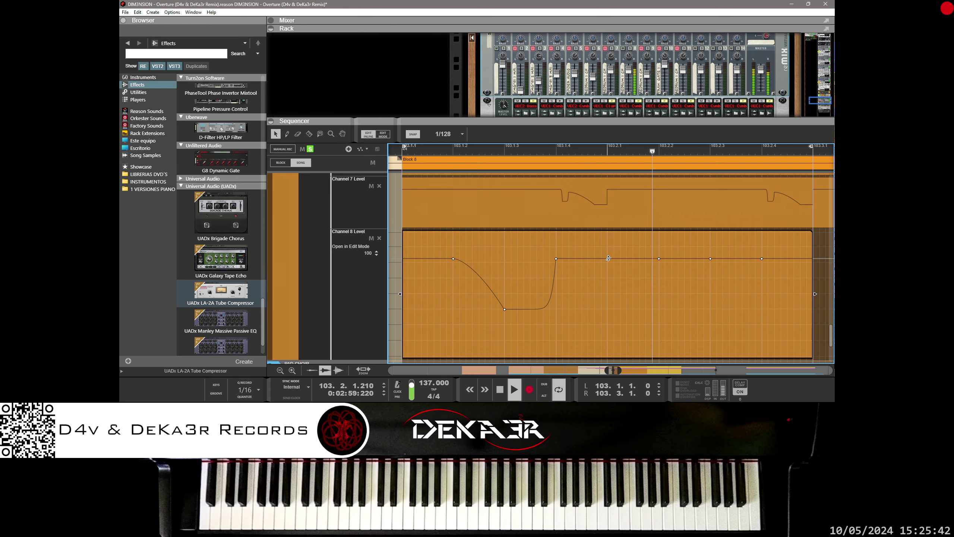
{"action": "left_click", "coordinate": [608, 257]}
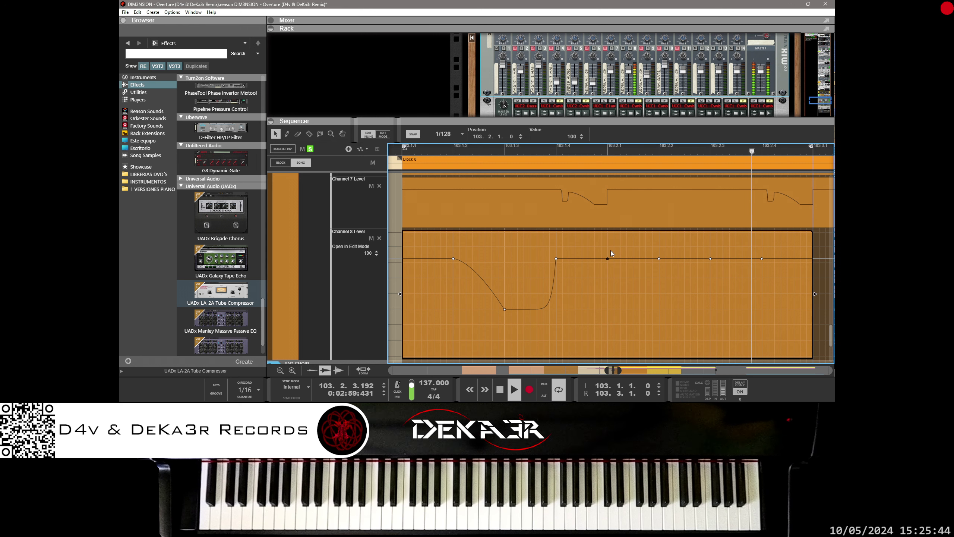
{"action": "left_click_drag", "start_coordinate": [607, 257], "coordinate": [608, 259]}
Raise the Channel 8 Level point at 103.1.3.0 until the dip sits only slightly below the neighbouring points at 100.
{"action": "left_click_drag", "start_coordinate": [505, 289], "coordinate": [517, 328]}
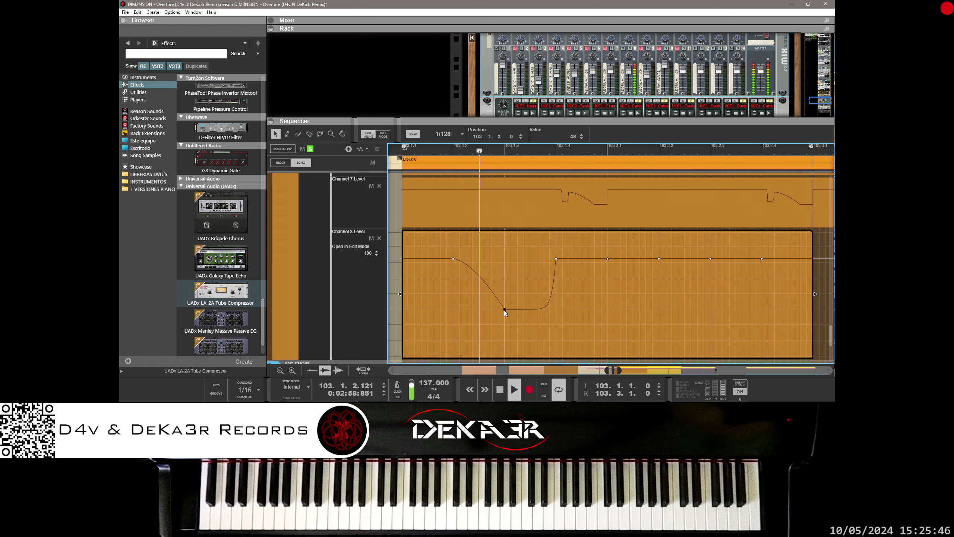
{"action": "key", "text": "ctrl+Up"}
{"action": "key", "text": "ctrl+Up"}
{"action": "key", "text": "ctrl+Up"}
{"action": "key", "text": "ctrl+Up"}
{"action": "key", "text": "ctrl+Up"}
{"action": "key", "text": "ctrl+Up"}
{"action": "key", "text": "ctrl+Up"}
{"action": "key", "text": "ctrl+Up"}
{"action": "key", "text": "ctrl+Up"}
{"action": "key", "text": "ctrl+Up"}
{"action": "key", "text": "ctrl+Up"}
{"action": "key", "text": "ctrl+Up"}
{"action": "key", "text": "ctrl+Up"}
{"action": "key", "text": "ctrl+Up"}
{"action": "key", "text": "ctrl+Up"}
{"action": "key", "text": "ctrl+Up"}
{"action": "key", "text": "ctrl+Up"}
{"action": "key", "text": "ctrl+Up"}
{"action": "key", "text": "ctrl+Up"}
{"action": "key", "text": "ctrl+Up"}
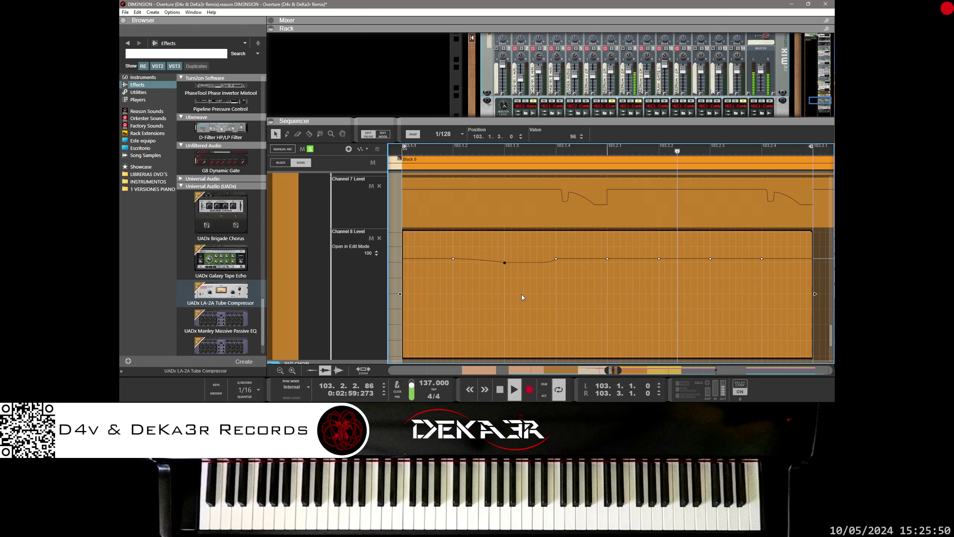
Set the Channel 8 Level point at 103.1.3.0 to 21 and reshape the curve falling into it.
{"action": "scroll", "coordinate": [522, 295], "scroll_direction": "up", "scroll_amount": 5}
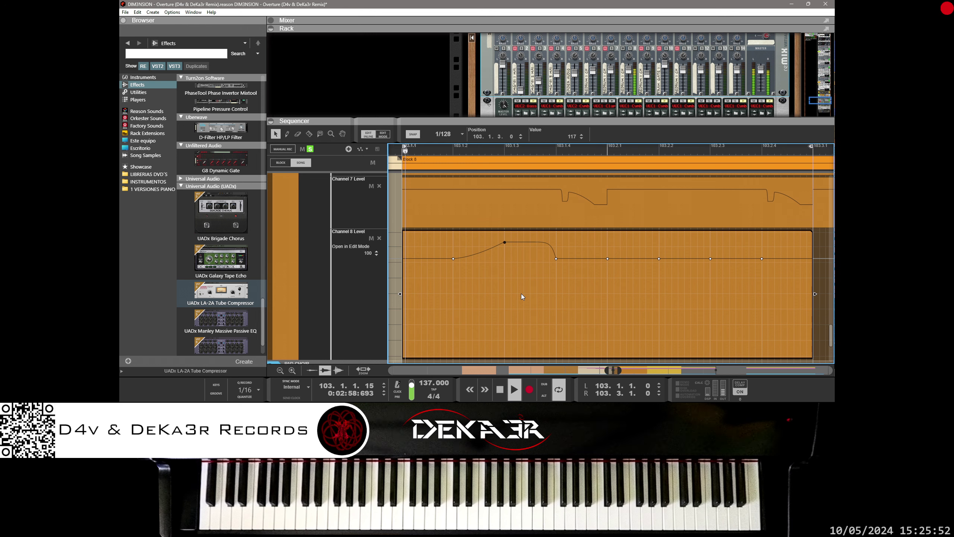
{"action": "scroll", "coordinate": [521, 294], "scroll_direction": "down", "scroll_amount": 4}
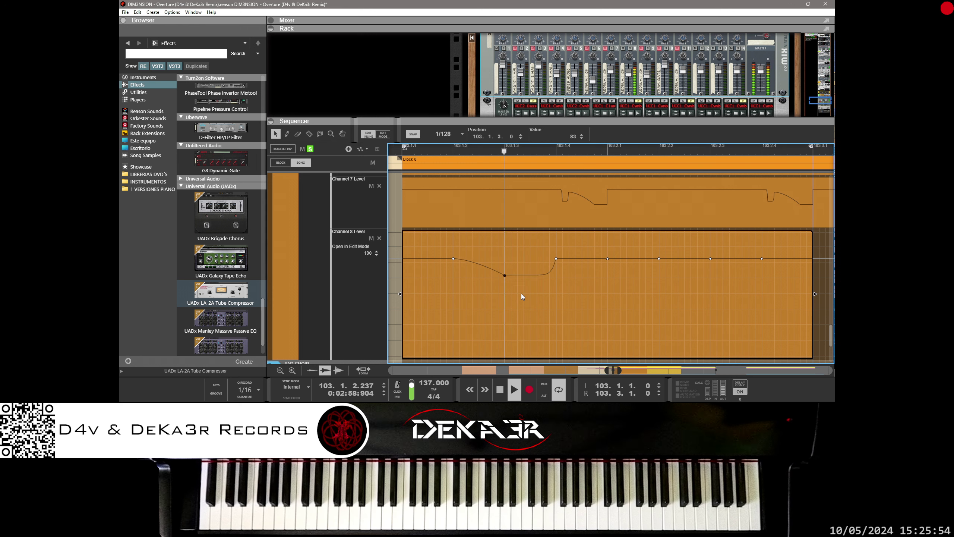
{"action": "scroll", "coordinate": [522, 294], "scroll_direction": "down", "scroll_amount": 7}
{"action": "scroll", "coordinate": [521, 294], "scroll_direction": "down", "scroll_amount": 4}
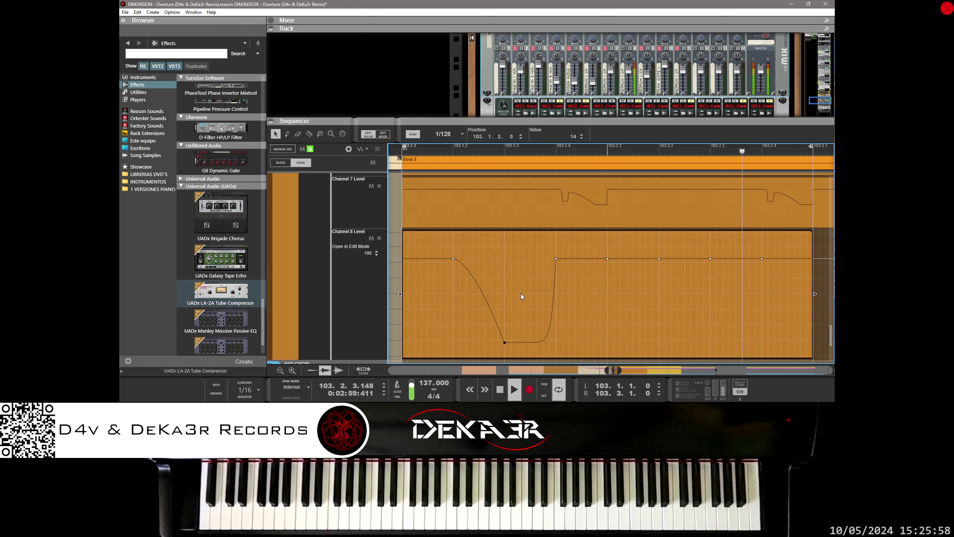
{"action": "scroll", "coordinate": [521, 297], "scroll_direction": "up", "scroll_amount": 2}
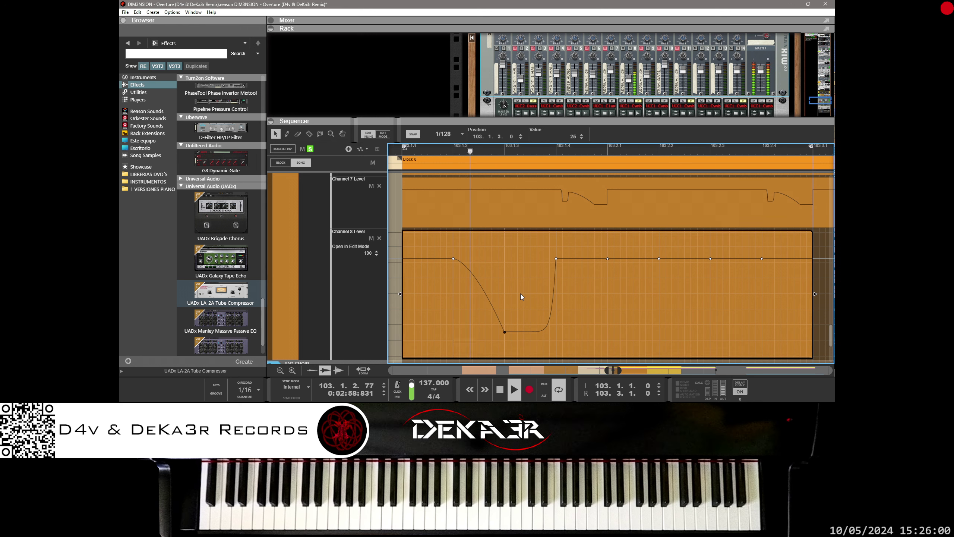
{"action": "scroll", "coordinate": [521, 294], "scroll_direction": "down", "scroll_amount": 1}
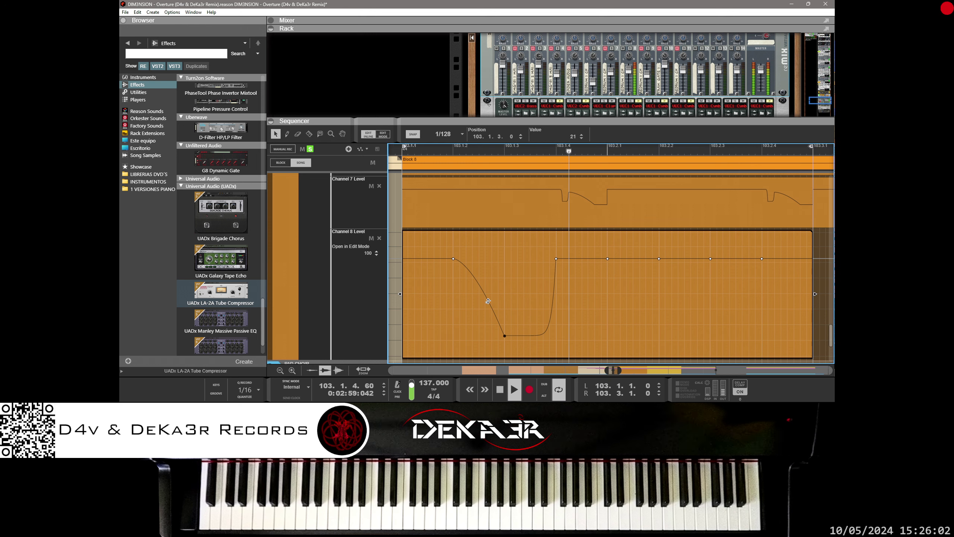
{"action": "mouse_move", "coordinate": [490, 303]}
{"action": "left_mouse_down"}
{"action": "mouse_move", "coordinate": [501, 286]}
{"action": "mouse_move", "coordinate": [488, 309]}
{"action": "left_mouse_up"}
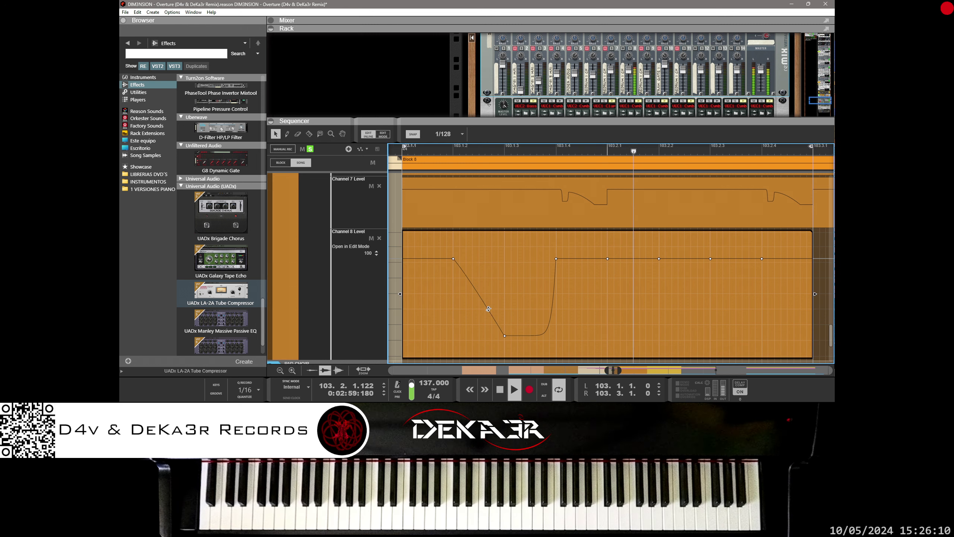
Lower the Channel 8 Level start point at 103.1.1.0 to 0 and curve the rise up to 103.1.2.0.
{"action": "left_click_drag", "start_coordinate": [489, 309], "coordinate": [409, 349]}
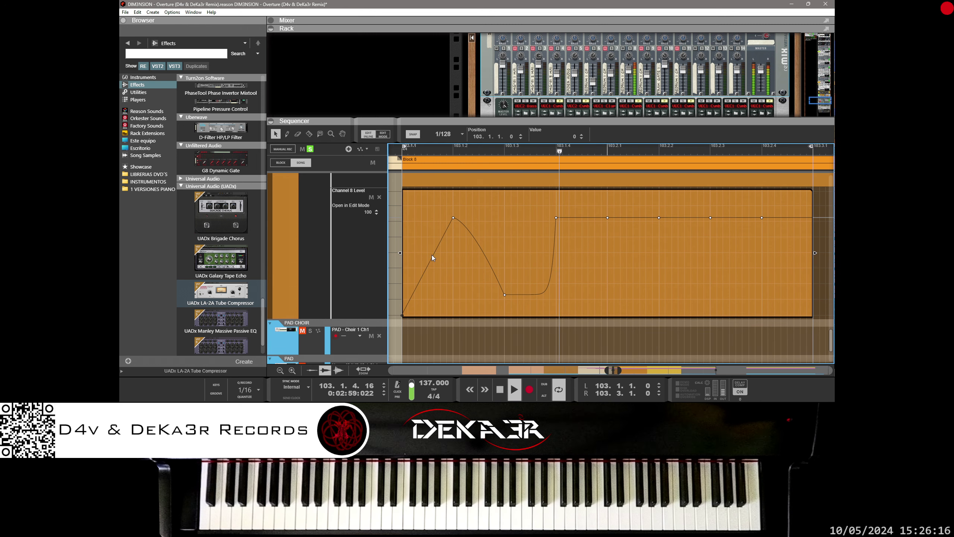
{"action": "left_click_drag", "start_coordinate": [432, 258], "coordinate": [473, 358]}
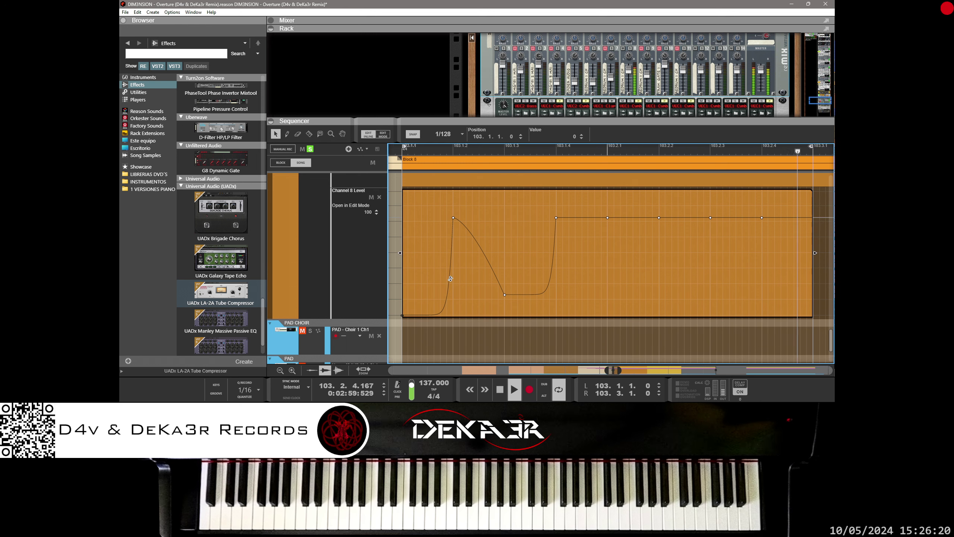
{"action": "left_click_drag", "start_coordinate": [452, 280], "coordinate": [447, 248]}
Lower the Channel 8 Level point at 103.2.1.0 to about 50 and curve the segments on both sides of it.
{"action": "scroll", "coordinate": [607, 268], "scroll_direction": "up", "scroll_amount": 2}
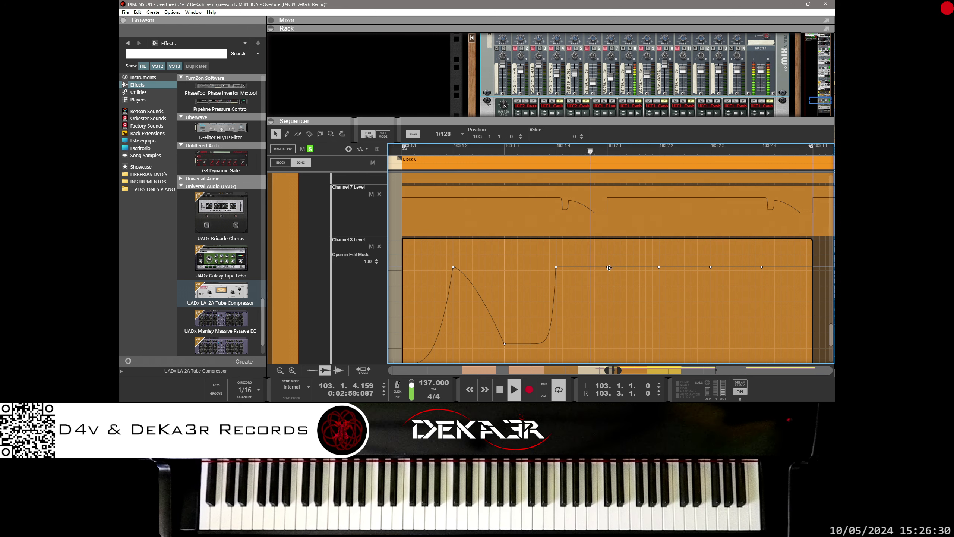
{"action": "left_click", "coordinate": [609, 267]}
{"action": "left_click_drag", "start_coordinate": [610, 287], "coordinate": [648, 284]}
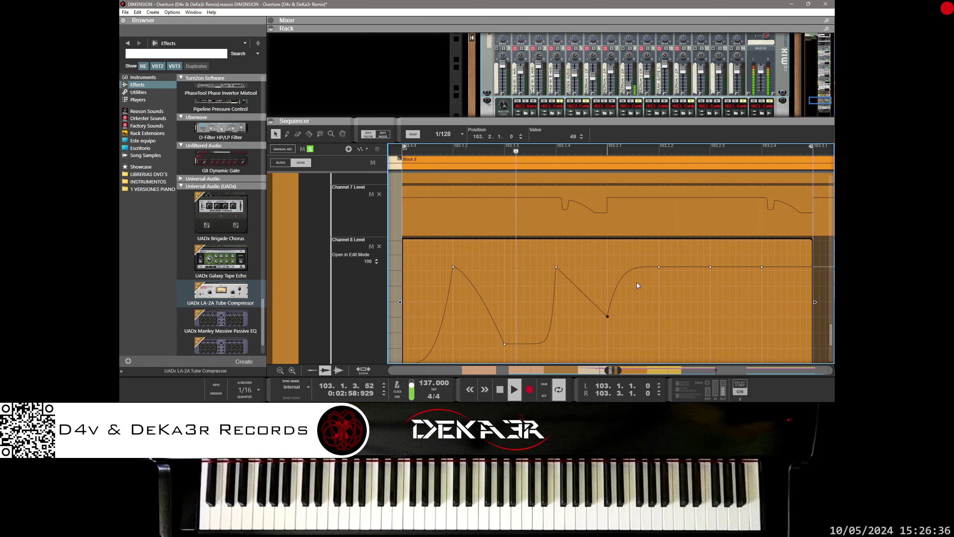
{"action": "mouse_move", "coordinate": [591, 287]}
{"action": "left_mouse_down"}
{"action": "mouse_move", "coordinate": [586, 282]}
{"action": "mouse_move", "coordinate": [577, 310]}
{"action": "mouse_move", "coordinate": [579, 301]}
{"action": "left_mouse_up"}
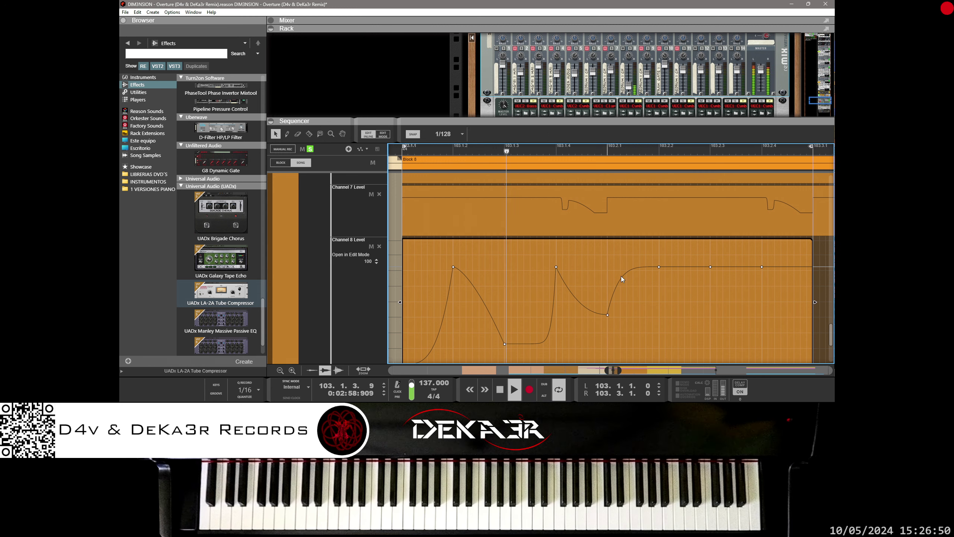
{"action": "left_click_drag", "start_coordinate": [622, 276], "coordinate": [623, 230]}
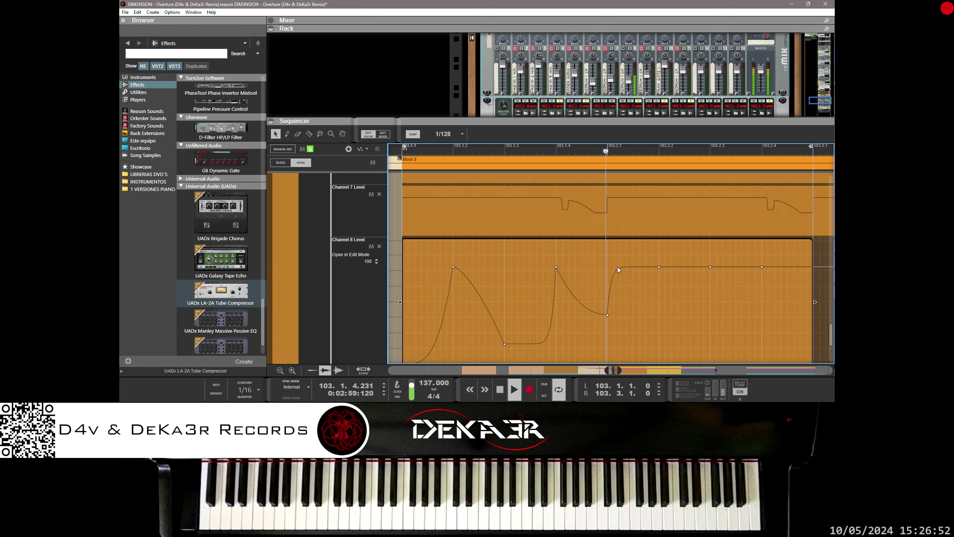
{"action": "mouse_move", "coordinate": [619, 282]}
{"action": "left_mouse_down"}
{"action": "mouse_move", "coordinate": [634, 337]}
{"action": "mouse_move", "coordinate": [647, 345]}
{"action": "mouse_move", "coordinate": [622, 252]}
{"action": "mouse_move", "coordinate": [628, 284]}
{"action": "left_mouse_up"}
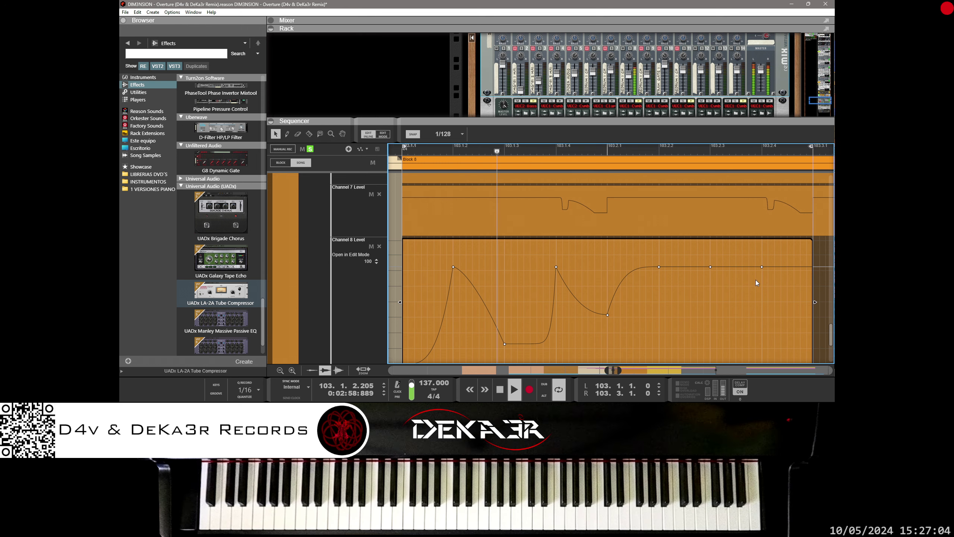
Examine the kick, open hat, ride, clap splash and closed hat note positions above the Channel 8 automation.
{"action": "scroll", "coordinate": [754, 274], "scroll_direction": "up", "scroll_amount": 3}
{"action": "scroll", "coordinate": [758, 273], "scroll_direction": "up", "scroll_amount": 8}
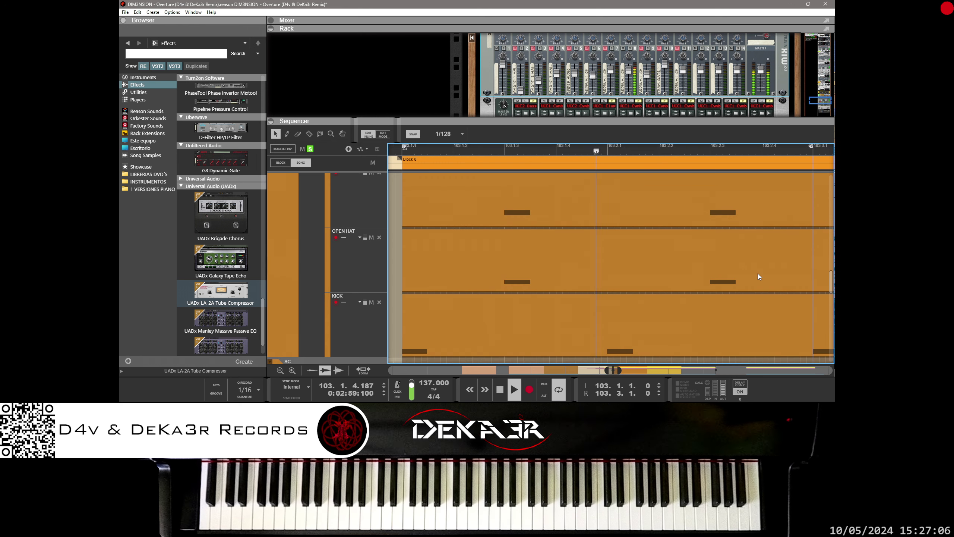
{"action": "scroll", "coordinate": [758, 274], "scroll_direction": "down", "scroll_amount": 8}
{"action": "scroll", "coordinate": [758, 273], "scroll_direction": "up", "scroll_amount": 2}
{"action": "scroll", "coordinate": [758, 269], "scroll_direction": "up", "scroll_amount": 5}
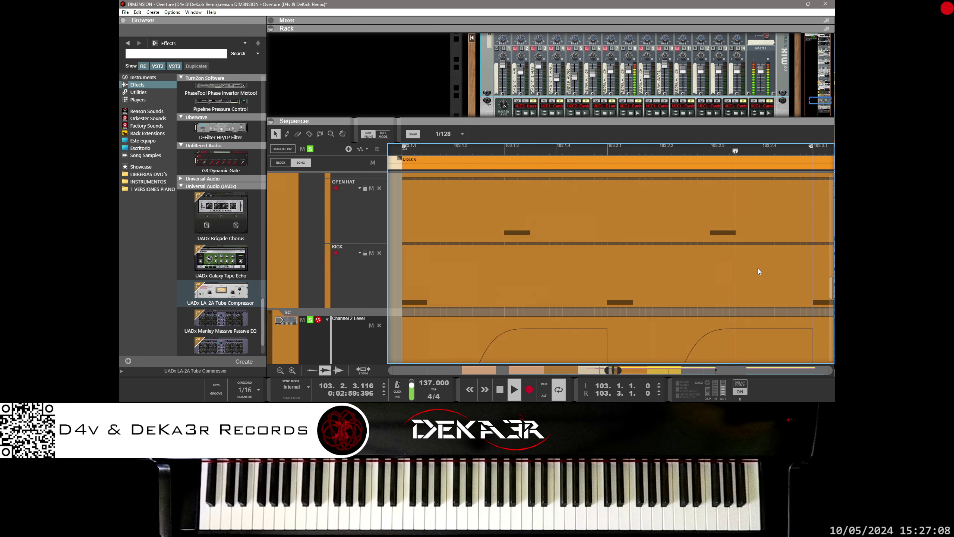
{"action": "scroll", "coordinate": [758, 268], "scroll_direction": "up", "scroll_amount": 3}
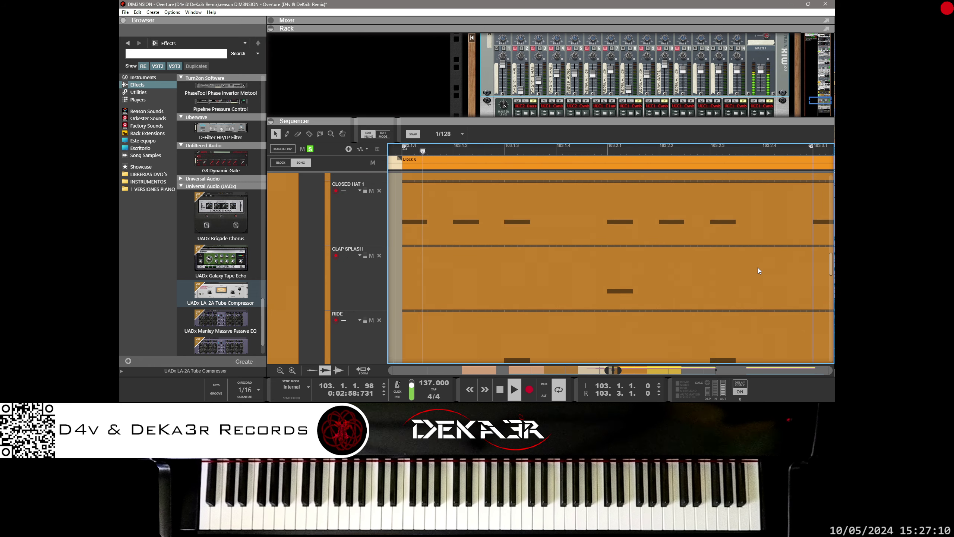
{"action": "scroll", "coordinate": [758, 267], "scroll_direction": "up", "scroll_amount": 2}
{"action": "scroll", "coordinate": [765, 258], "scroll_direction": "up", "scroll_amount": 3}
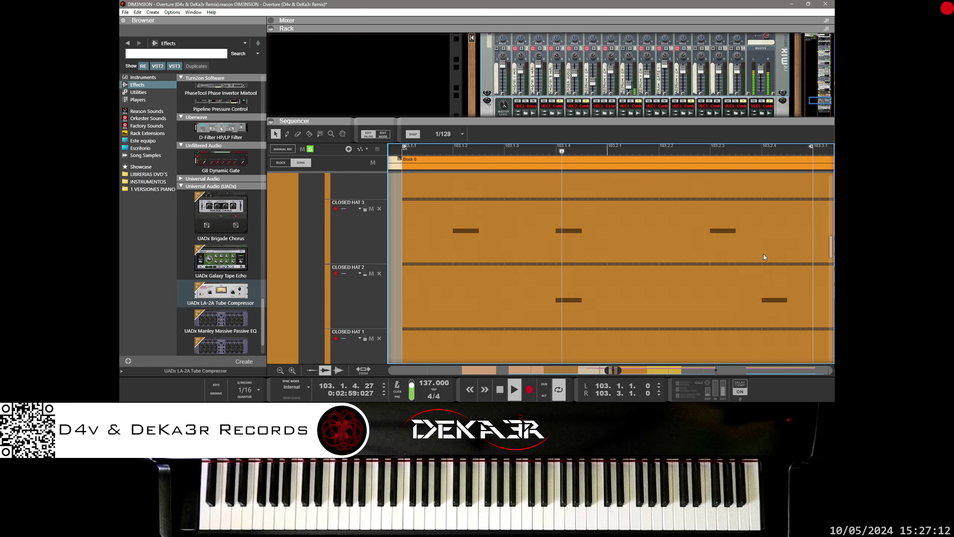
{"action": "scroll", "coordinate": [765, 259], "scroll_direction": "up", "scroll_amount": 6}
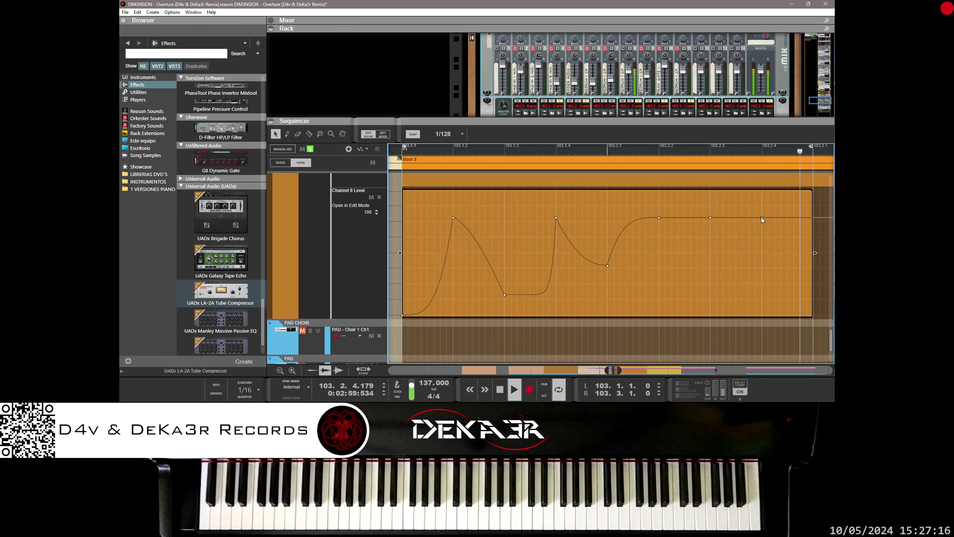
Turn the Channel 8 Level point at 103.2.3.0 into a curved peak with value 119.
{"action": "left_click_drag", "start_coordinate": [711, 218], "coordinate": [728, 230]}
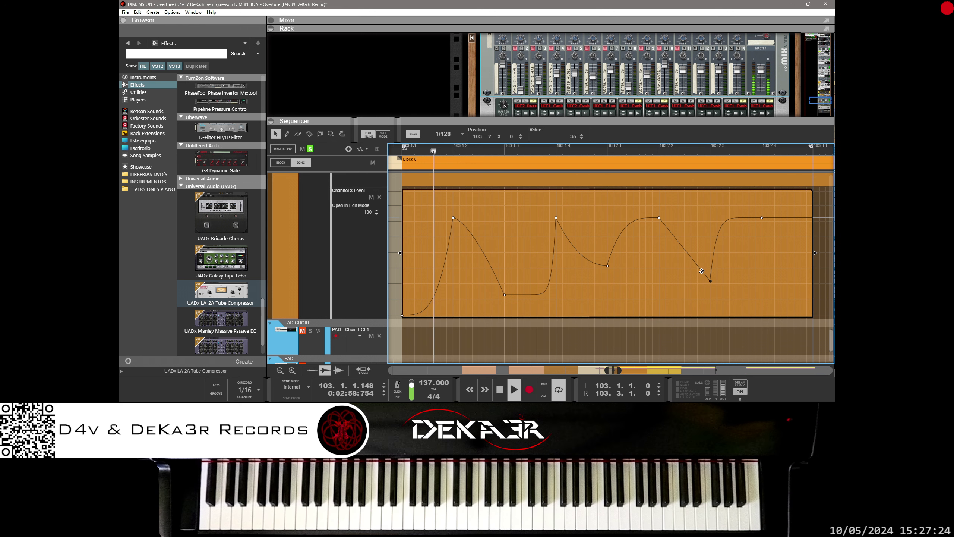
{"action": "mouse_move", "coordinate": [705, 277]}
{"action": "left_mouse_down"}
{"action": "mouse_move", "coordinate": [705, 240]}
{"action": "mouse_move", "coordinate": [728, 293]}
{"action": "mouse_move", "coordinate": [724, 278]}
{"action": "left_mouse_up"}
{"action": "key", "text": "ctrl+Up"}
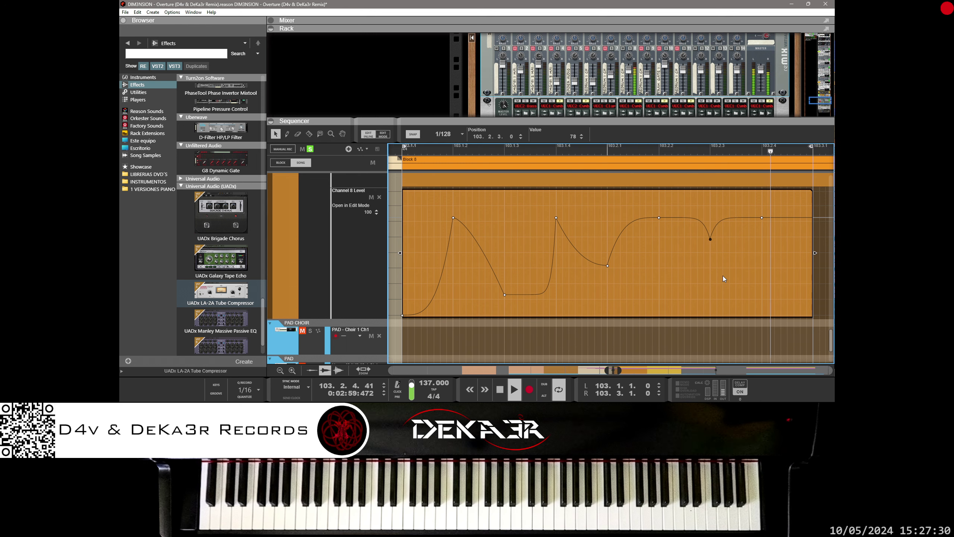
{"action": "key", "text": "ctrl+Up"}
{"action": "key", "text": "ctrl+Up"}
{"action": "key", "text": "ctrl+Up"}
{"action": "key", "text": "ctrl+Up"}
{"action": "key", "text": "ctrl+Up"}
{"action": "key", "text": "ctrl+Up"}
{"action": "key", "text": "ctrl+Up"}
{"action": "key", "text": "ctrl+Up"}
{"action": "key", "text": "ctrl+Up"}
{"action": "key", "text": "ctrl+Up"}
{"action": "key", "text": "ctrl+Up"}
{"action": "key", "text": "ctrl+Up"}
{"action": "key", "text": "ctrl+Up"}
{"action": "key", "text": "ctrl+Up"}
{"action": "key", "text": "ctrl+Up"}
{"action": "key", "text": "ctrl+Up"}
{"action": "key", "text": "ctrl+Up"}
{"action": "key", "text": "ctrl+Up"}
{"action": "key", "text": "ctrl+Up"}
{"action": "key", "text": "ctrl+Up"}
{"action": "left_click_drag", "start_coordinate": [723, 276], "coordinate": [725, 269]}
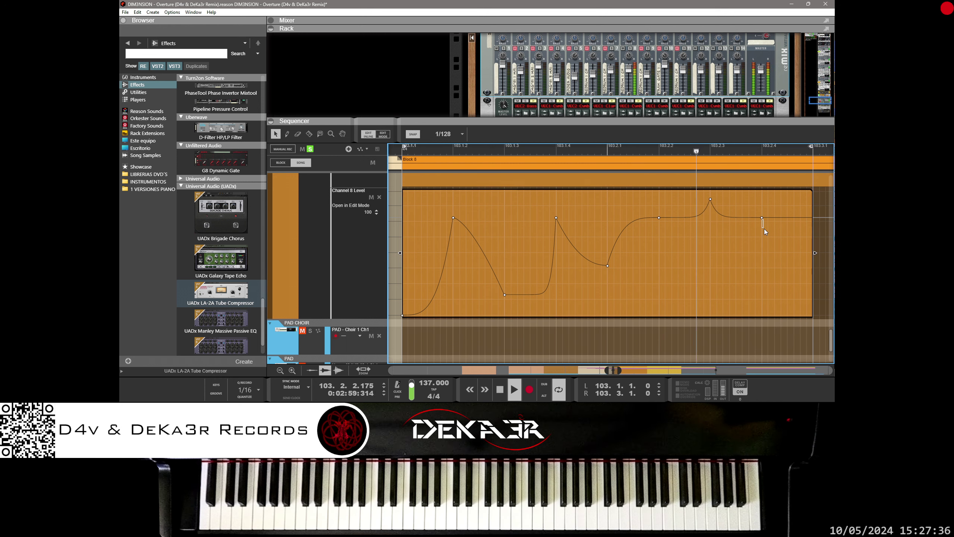
Place the last Channel 8 Level point at 103.2.4.30 with value 61, and lower the 103.2.3.0 peak to 104 with a curved fall after it.
{"action": "left_click_drag", "start_coordinate": [762, 218], "coordinate": [768, 255]}
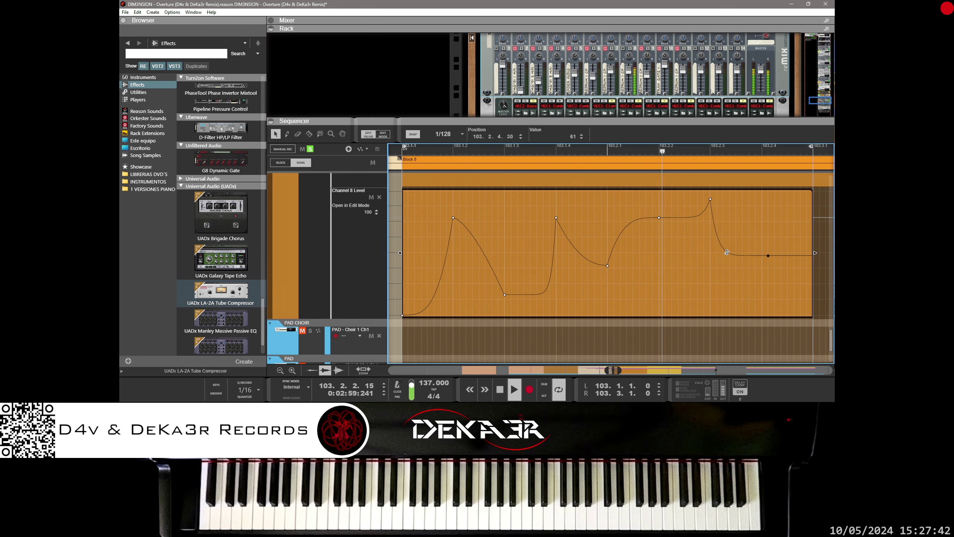
{"action": "left_click_drag", "start_coordinate": [730, 254], "coordinate": [742, 236]}
{"action": "left_click", "coordinate": [711, 198]}
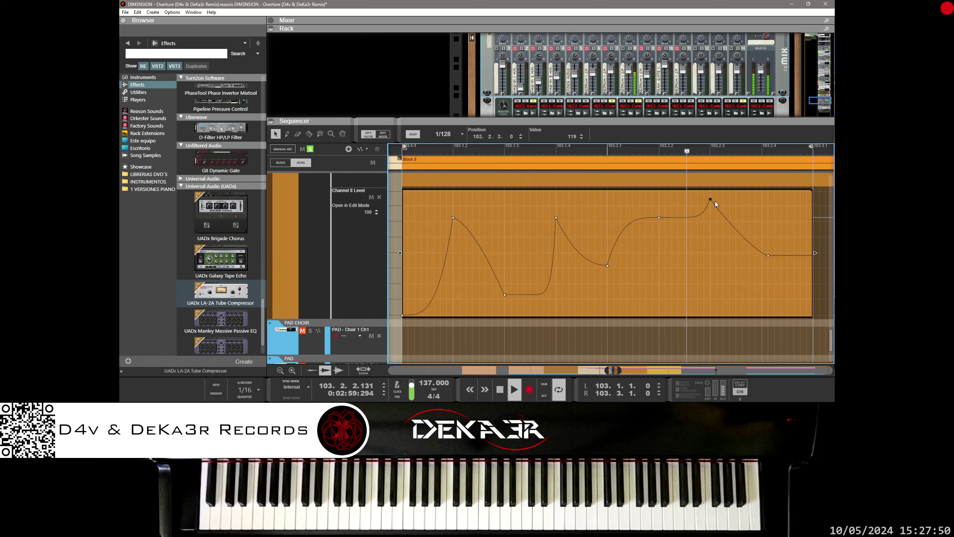
{"action": "left_click_drag", "start_coordinate": [710, 199], "coordinate": [711, 210]}
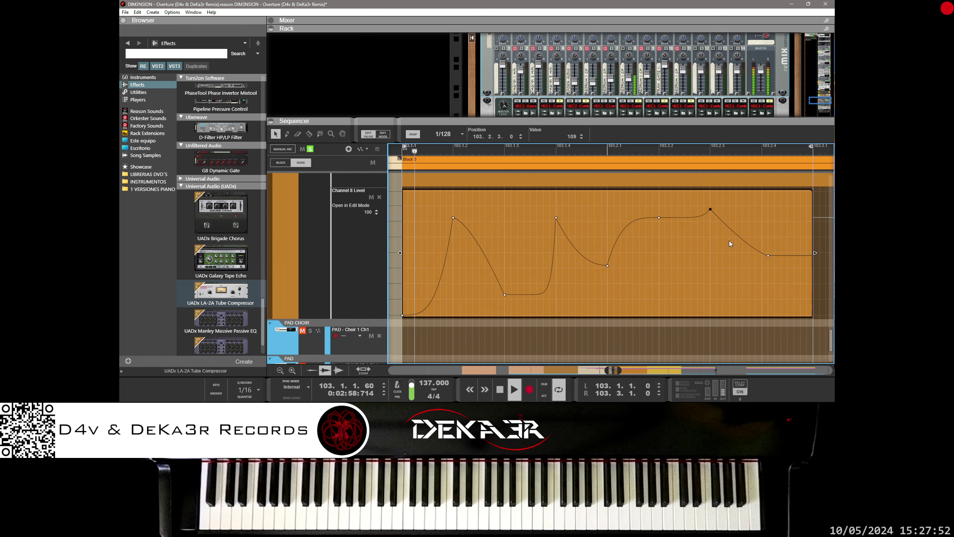
{"action": "key", "text": "ctrl+Down"}
{"action": "key", "text": "ctrl+Down"}
{"action": "key", "text": "ctrl+Down"}
{"action": "key", "text": "ctrl+Down"}
{"action": "key", "text": "ctrl+Down"}
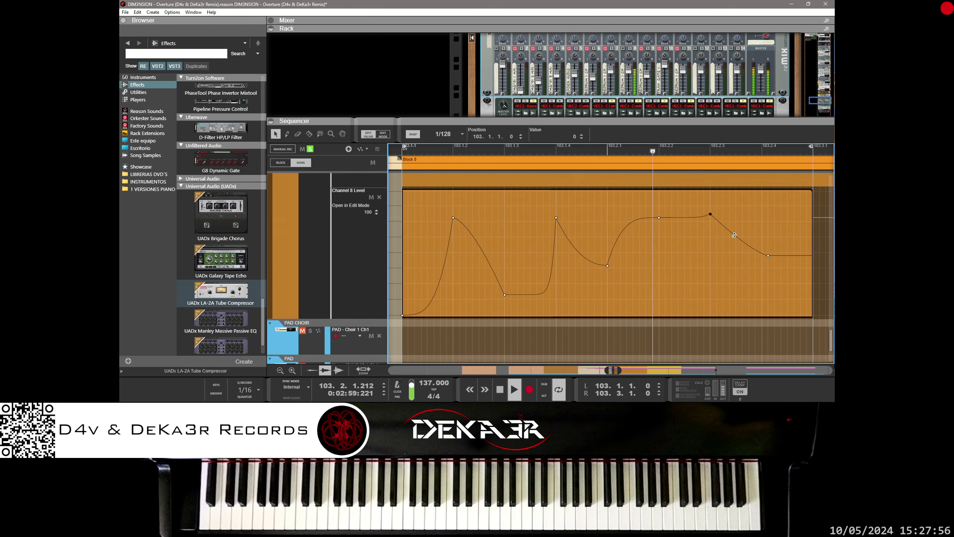
{"action": "left_click_drag", "start_coordinate": [734, 234], "coordinate": [728, 248]}
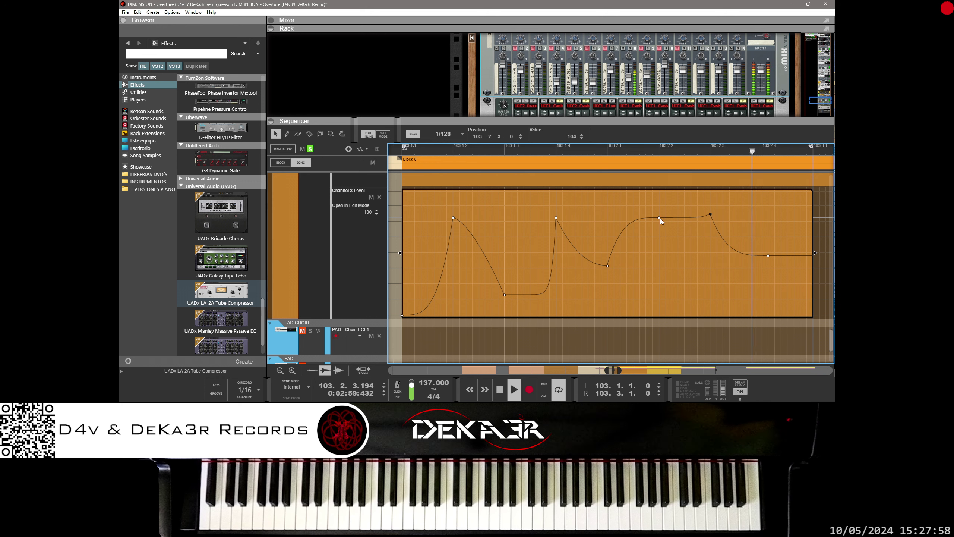
Lower the Channel 8 Level point at 103.2.2.0 to 29 and move the last point to 103.2.4.210 with value 28.
{"action": "left_click_drag", "start_coordinate": [659, 218], "coordinate": [661, 287]}
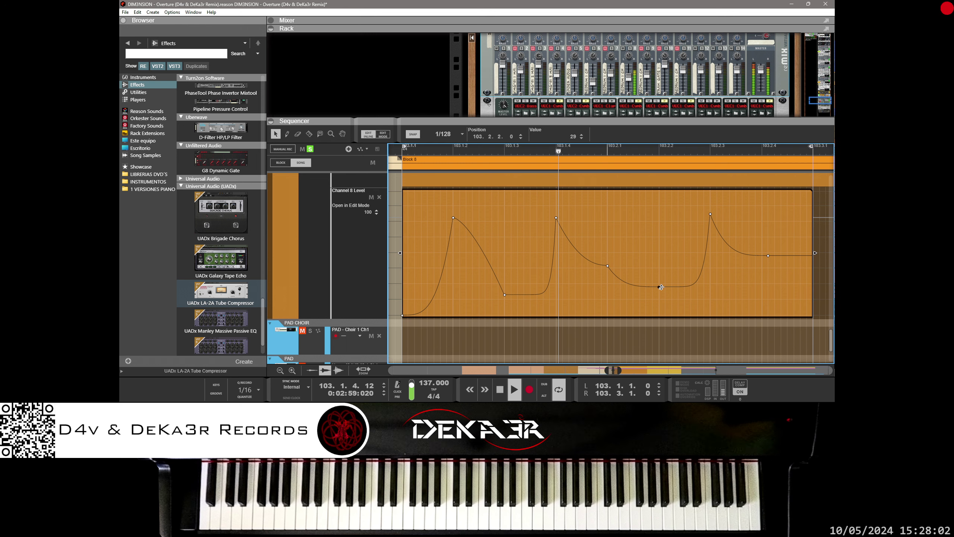
{"action": "left_click_drag", "start_coordinate": [694, 285], "coordinate": [676, 276]}
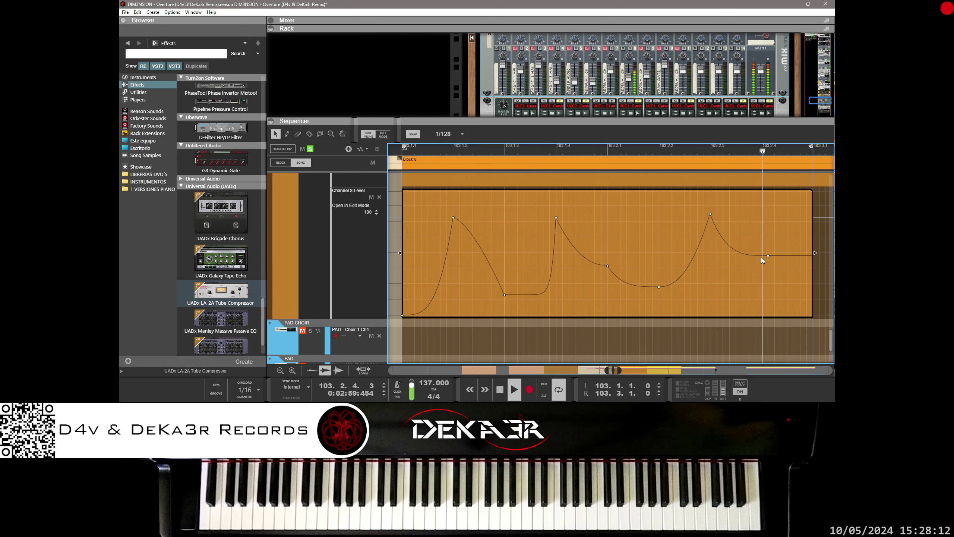
{"action": "left_click_drag", "start_coordinate": [767, 256], "coordinate": [768, 256]}
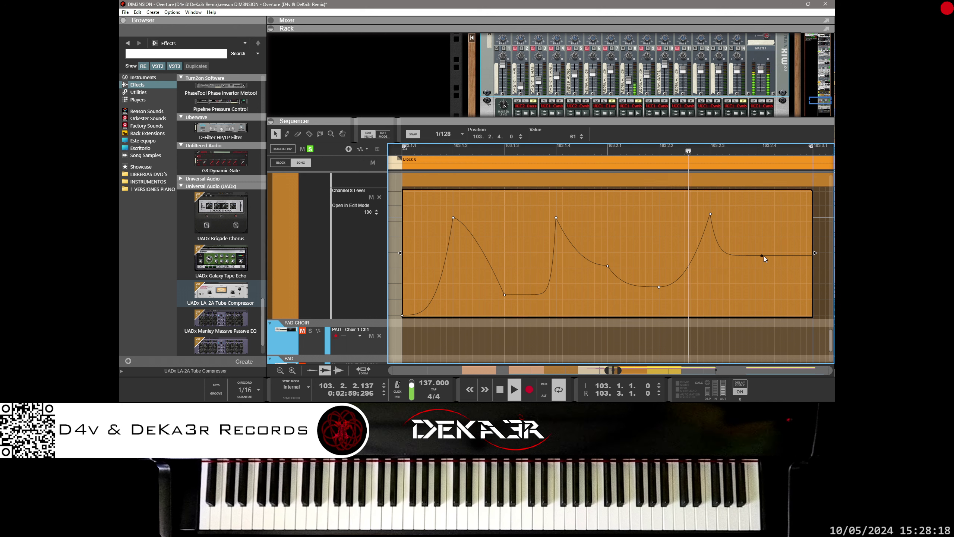
{"action": "mouse_move", "coordinate": [763, 256]}
{"action": "left_mouse_down"}
{"action": "mouse_move", "coordinate": [807, 287]}
{"action": "mouse_move", "coordinate": [769, 273]}
{"action": "left_mouse_up"}
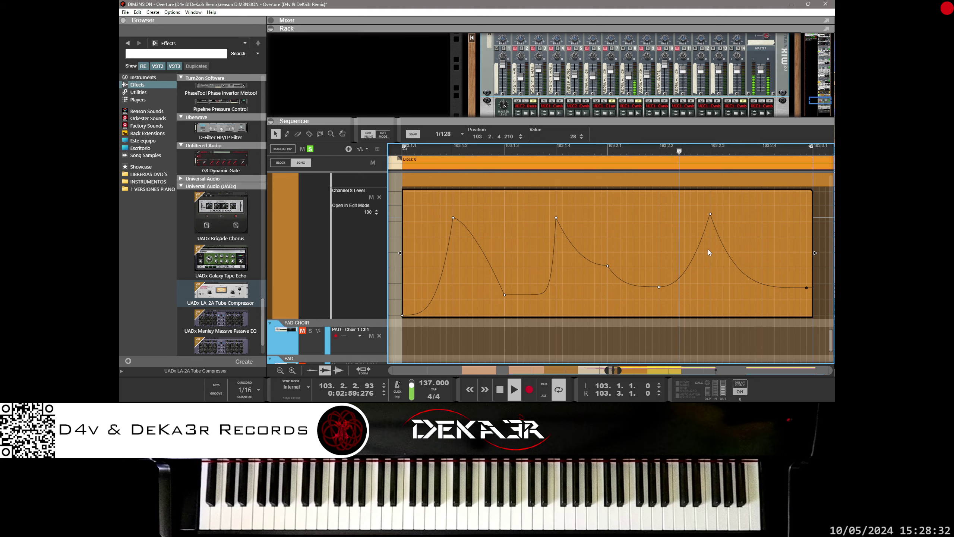
Reshape the Channel 8 Level segments around the 103.2.3.0 peak into a late, steep rise and a fast, flattening fall.
{"action": "left_click_drag", "start_coordinate": [698, 248], "coordinate": [702, 224]}
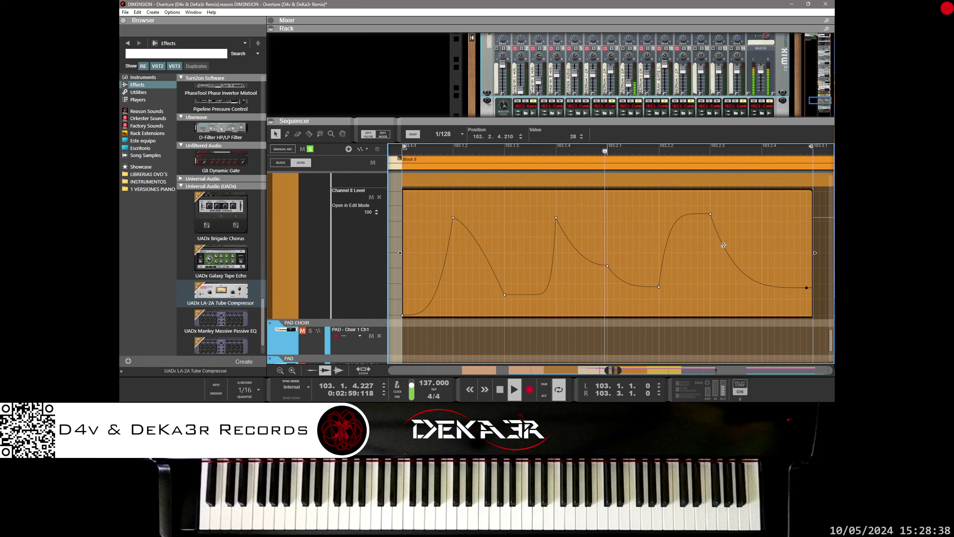
{"action": "left_click_drag", "start_coordinate": [724, 245], "coordinate": [727, 240]}
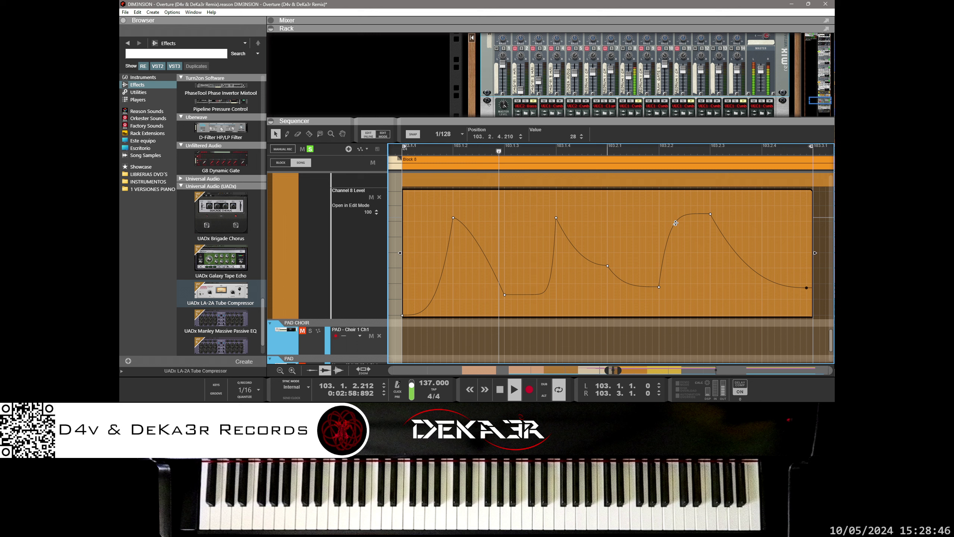
{"action": "left_click_drag", "start_coordinate": [679, 247], "coordinate": [699, 279]}
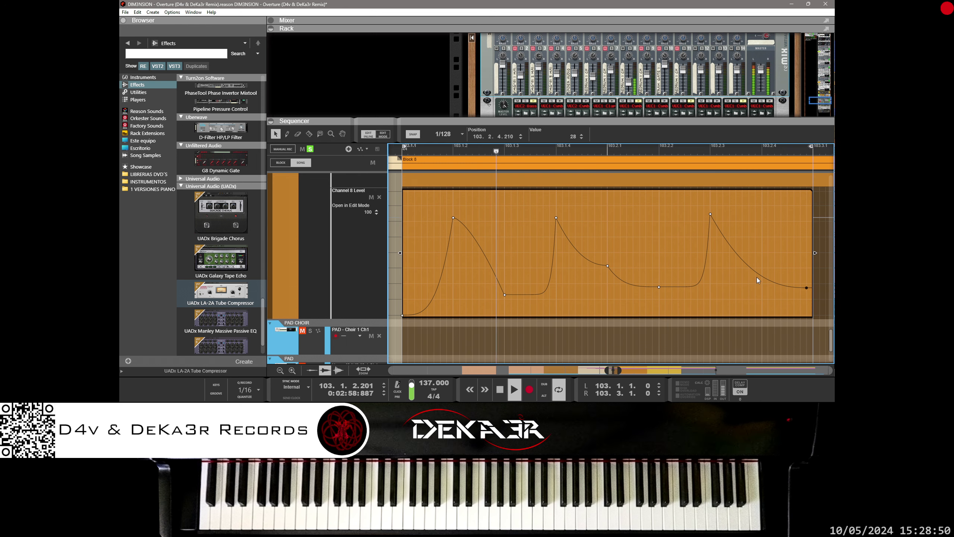
{"action": "mouse_move", "coordinate": [758, 280]}
{"action": "left_mouse_down"}
{"action": "mouse_move", "coordinate": [762, 294]}
{"action": "mouse_move", "coordinate": [761, 274]}
{"action": "left_mouse_up"}
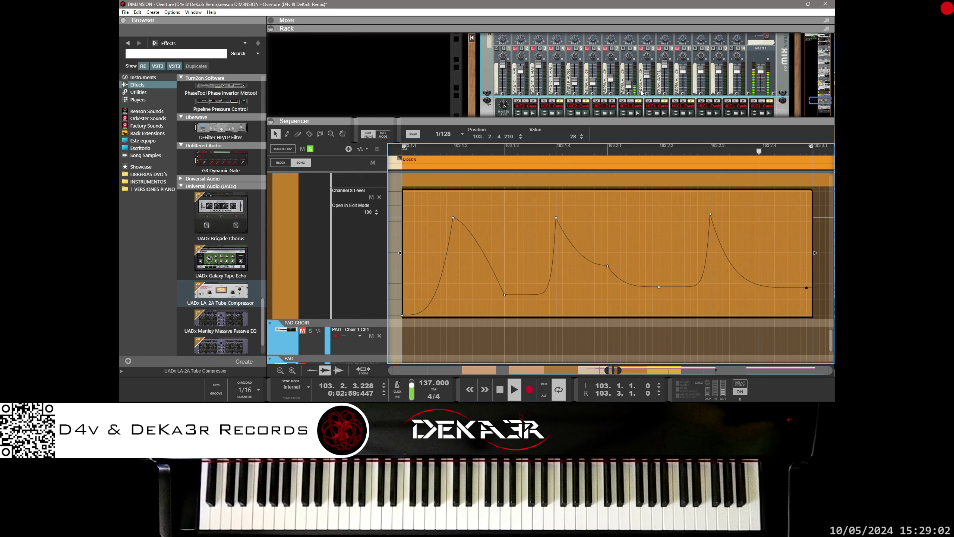
Create a Channel 8 Pan automation lane and add a clip of length 0.0.2.0 at 103.2.1.0.
{"action": "right_click", "coordinate": [630, 57]}
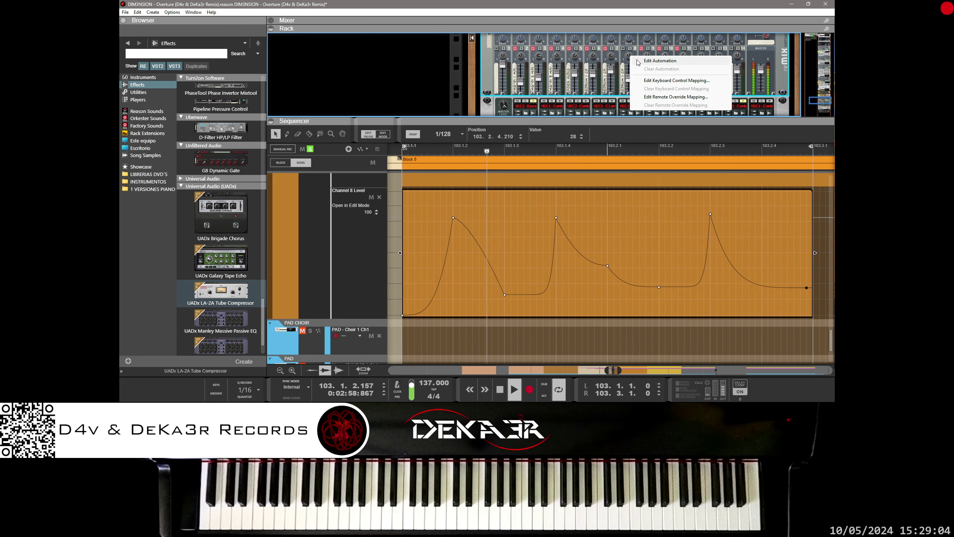
{"action": "left_click", "coordinate": [660, 61]}
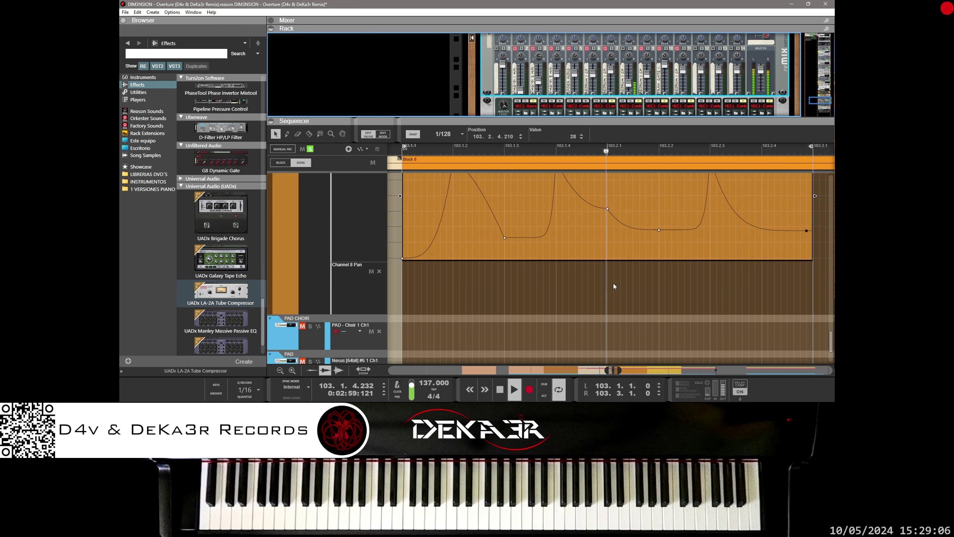
{"action": "scroll", "coordinate": [682, 293], "scroll_direction": "up", "scroll_amount": 2}
{"action": "left_click", "coordinate": [711, 325]}
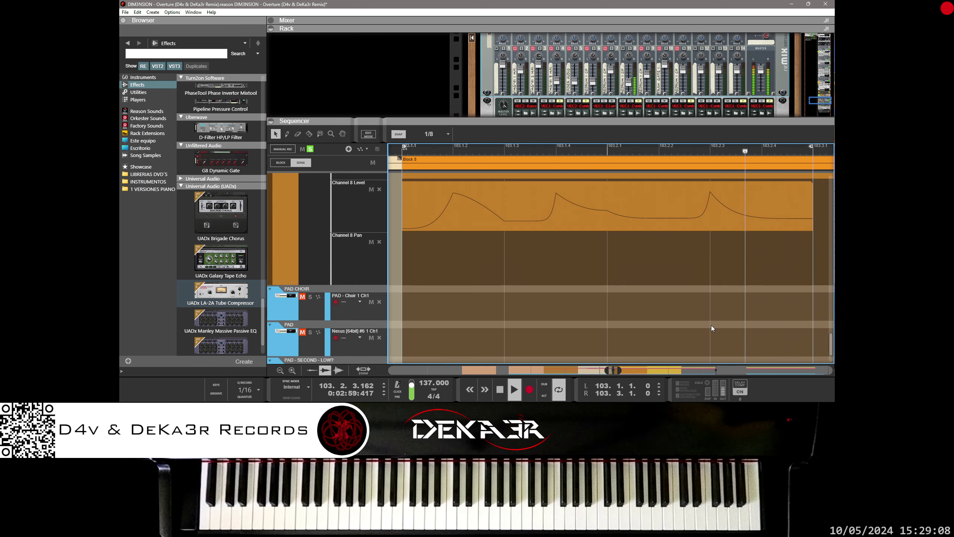
{"action": "double_click", "coordinate": [629, 253]}
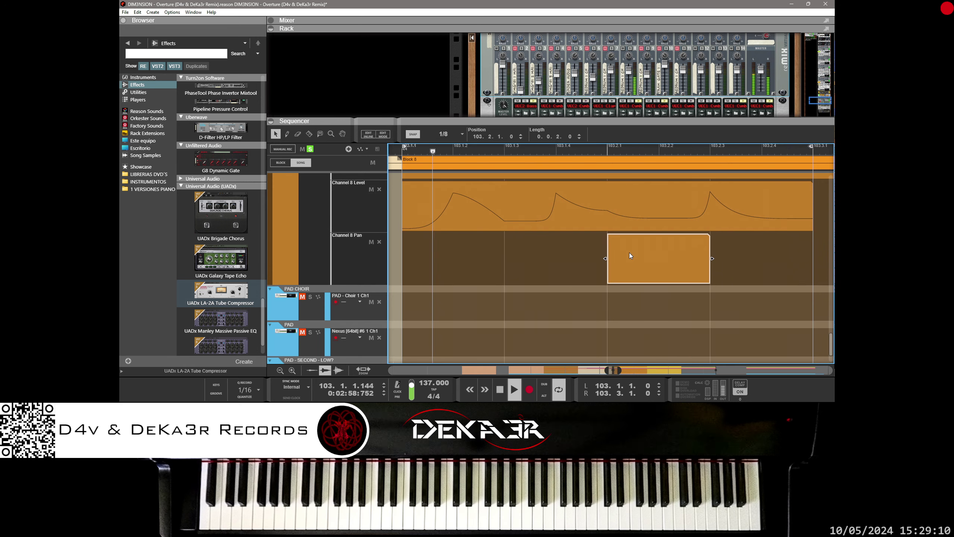